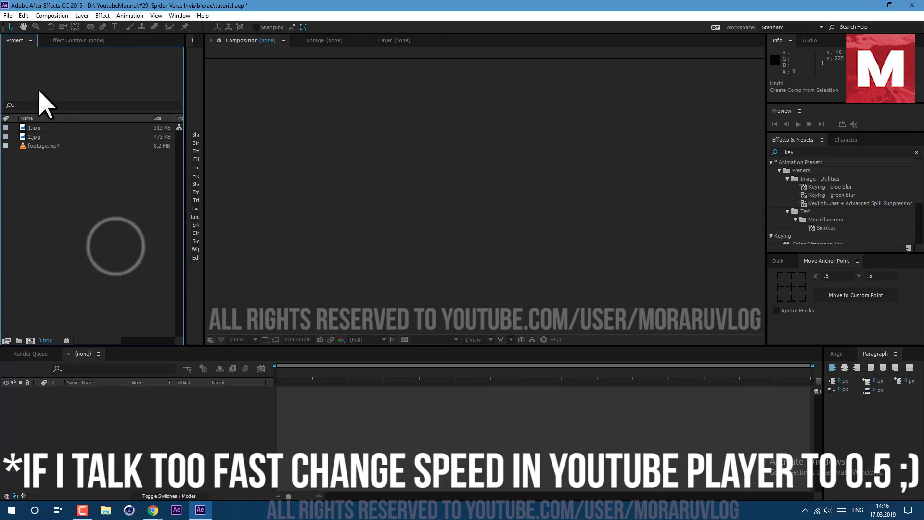
Create a composition from footage.mp4 and start a Pen mask down the green screen's left edge.
click(28, 146)
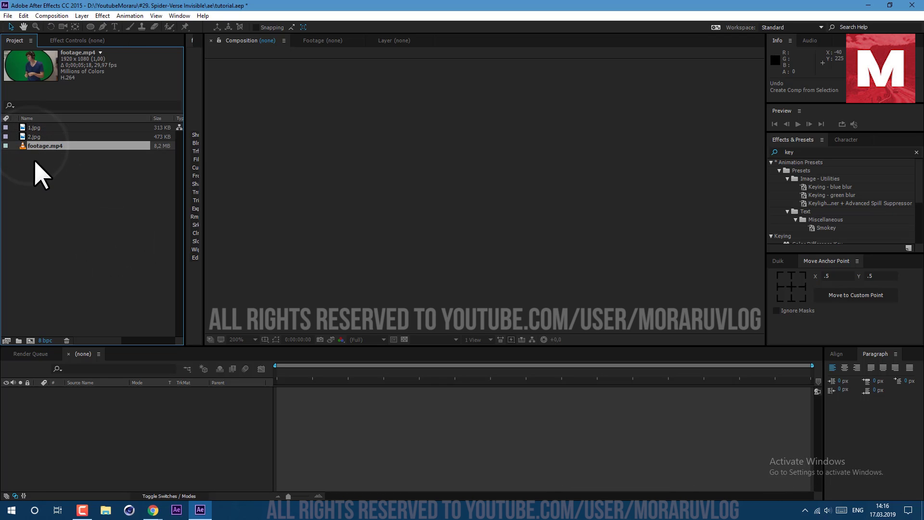
drag(46, 146, 30, 340)
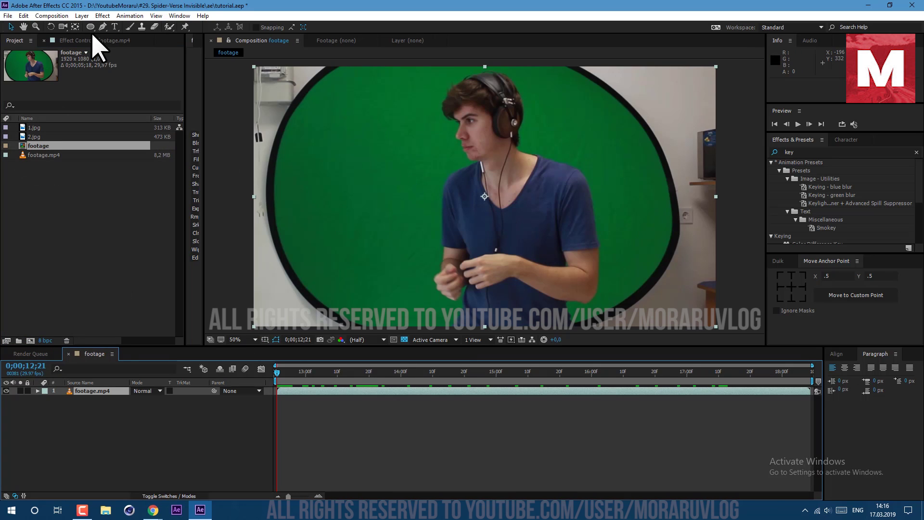
click(102, 26)
drag(301, 108, 287, 133)
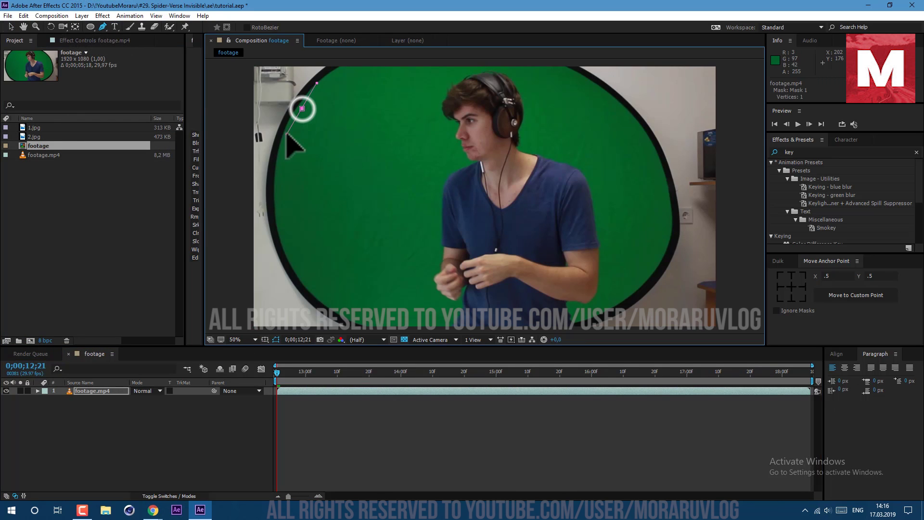
drag(280, 208, 282, 242)
Continue the mask along the bottom, right and top edges and close it around the green screen.
drag(331, 305, 346, 312)
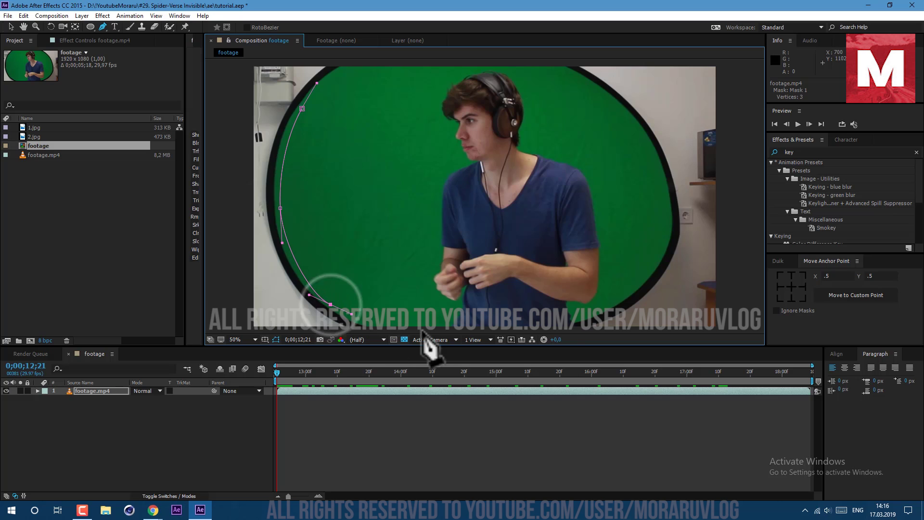
drag(436, 331, 454, 332)
drag(574, 330, 577, 329)
click(585, 311)
click(643, 274)
click(638, 141)
click(604, 92)
drag(508, 60, 528, 62)
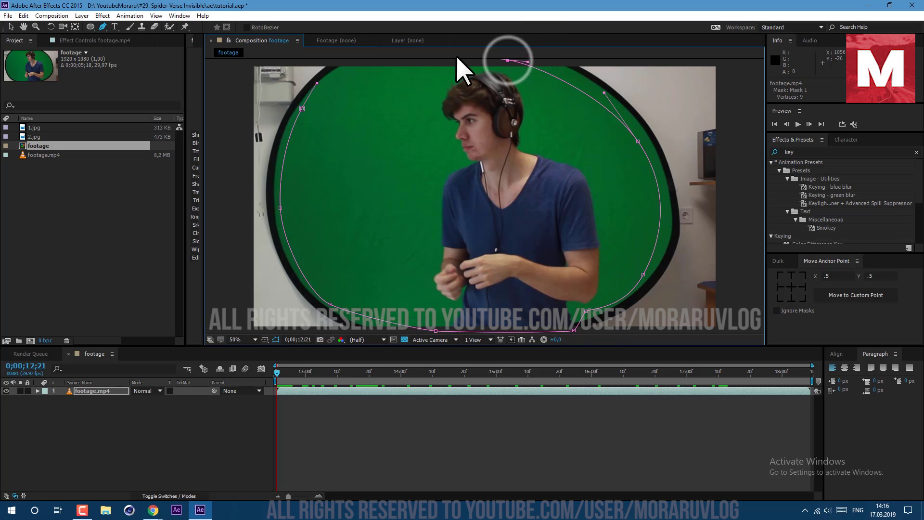
click(353, 72)
click(301, 108)
Apply the Keylight + Key Cleaner + Advanced Spill Suppressor preset to the footage layer.
double_click(799, 152)
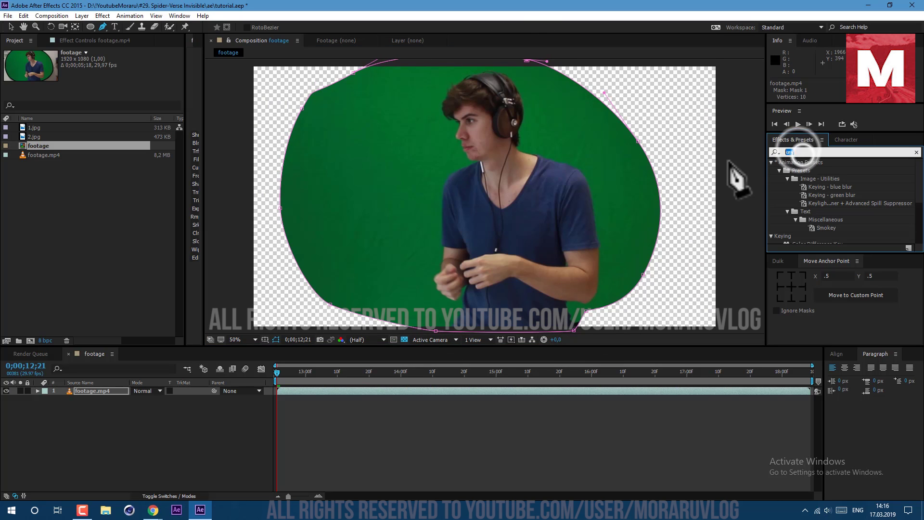
text(key)
click(829, 203)
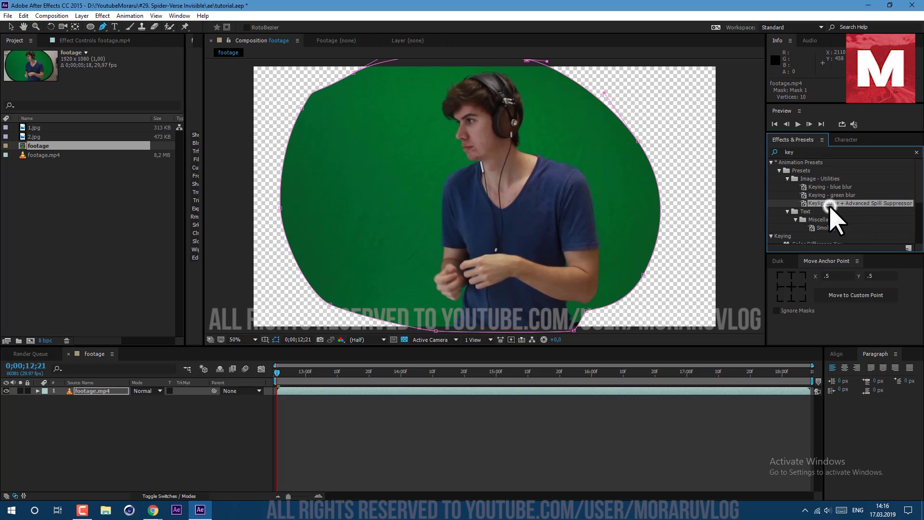
drag(851, 205, 107, 393)
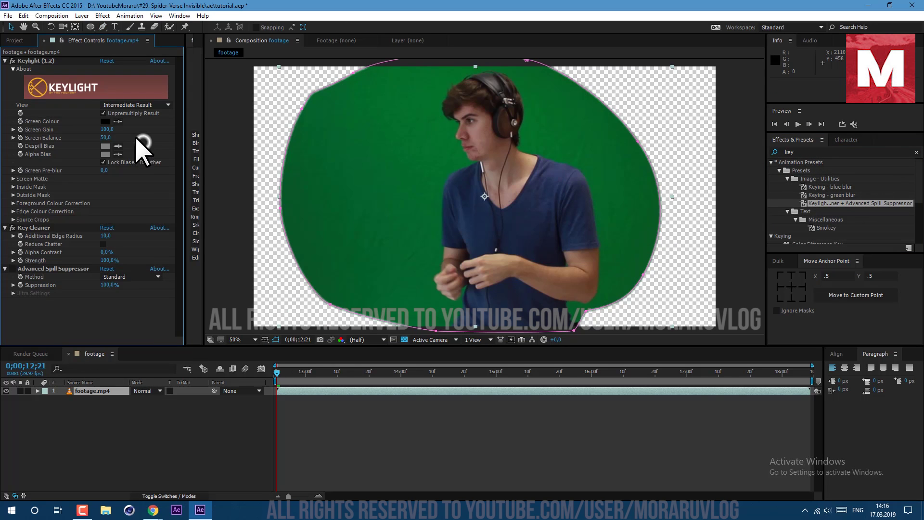
Sample the green backdrop as Screen Colour and set Screen Gain to 150.
click(117, 121)
click(386, 124)
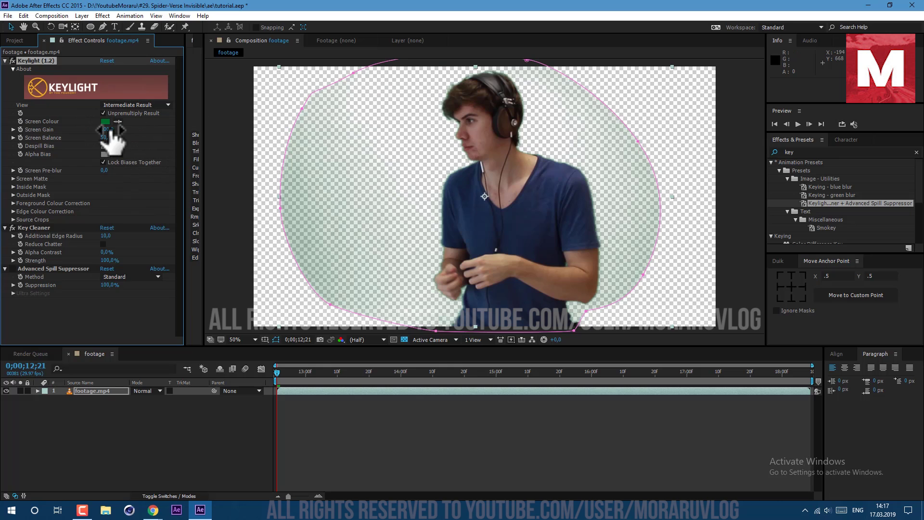
text(150)
key(Return)
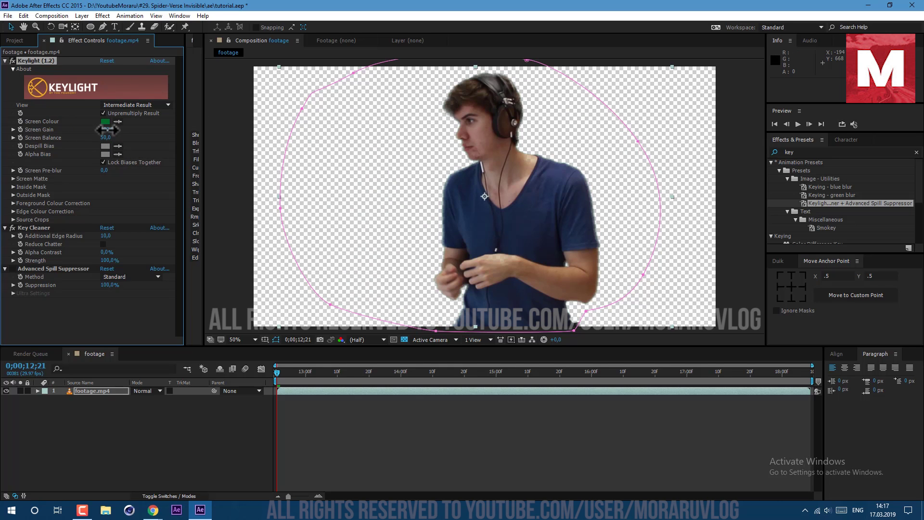
Check the Screen Matte view, lower Clip White to 1.0, then return to the keyed result.
click(149, 105)
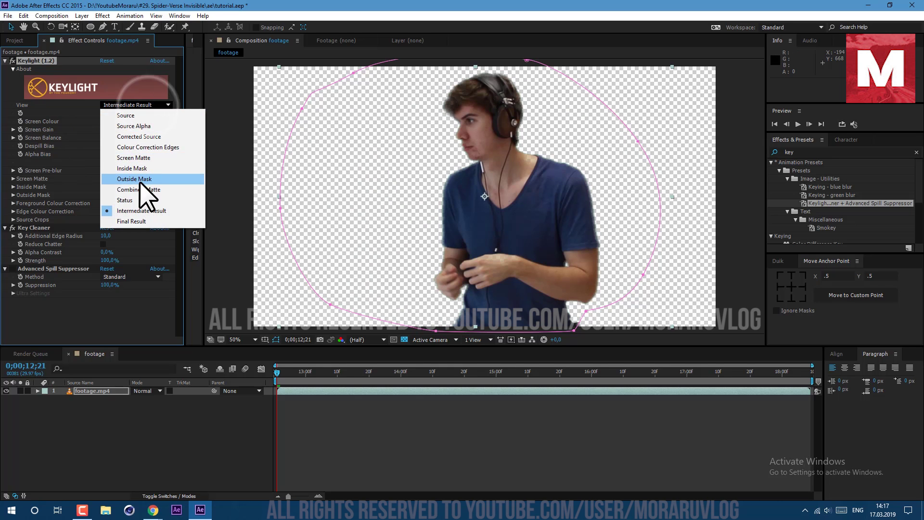
click(145, 190)
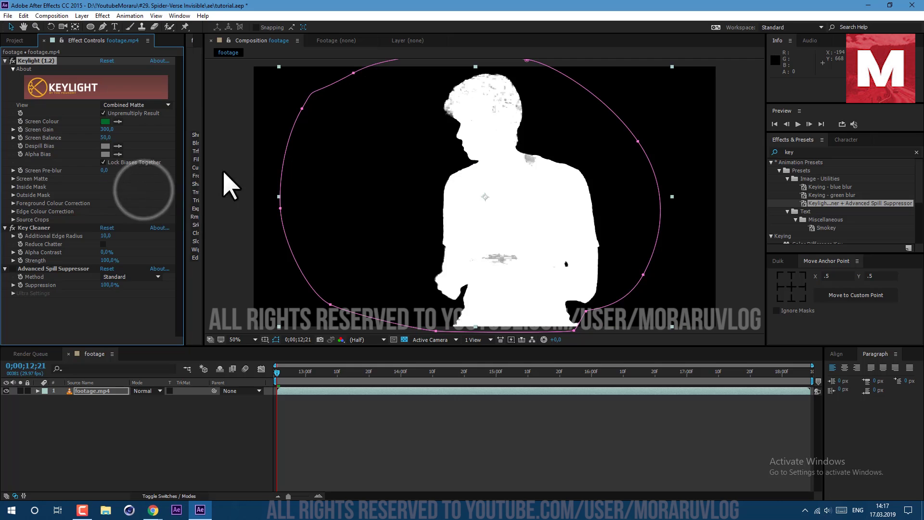
click(13, 179)
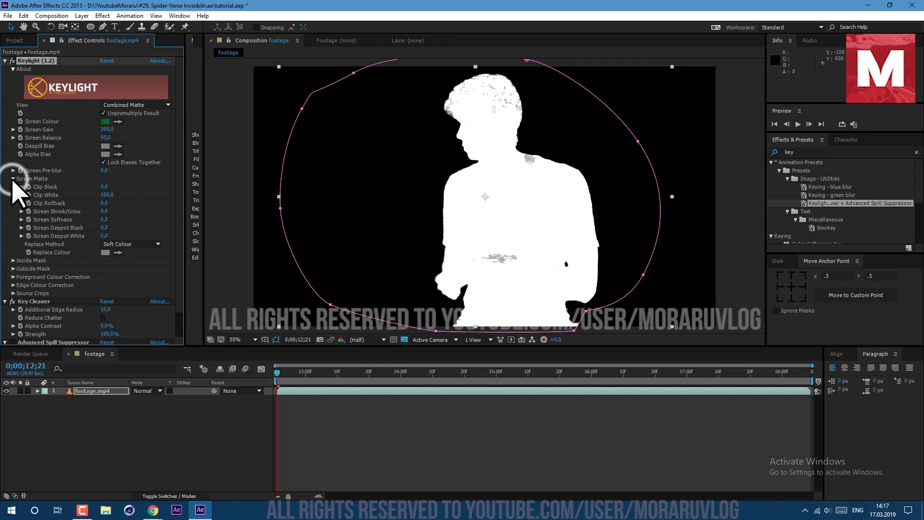
drag(88, 192, 107, 202)
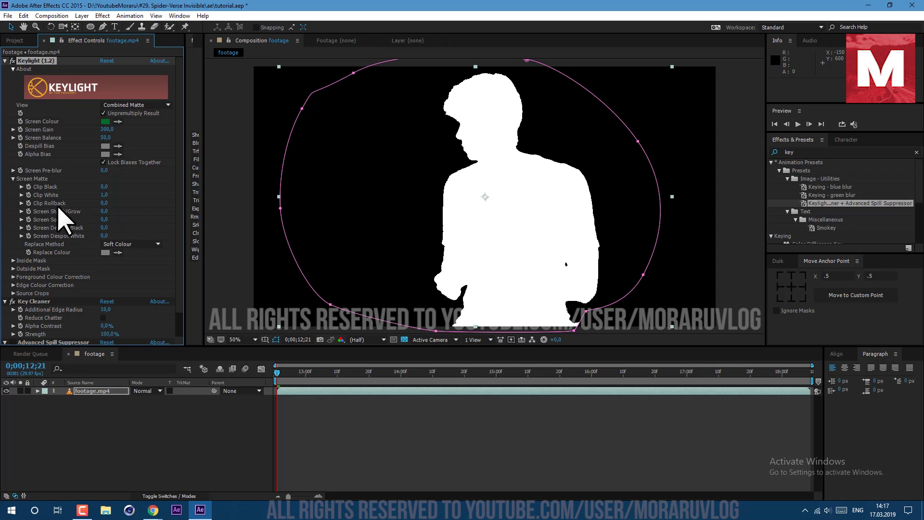
click(13, 179)
click(134, 104)
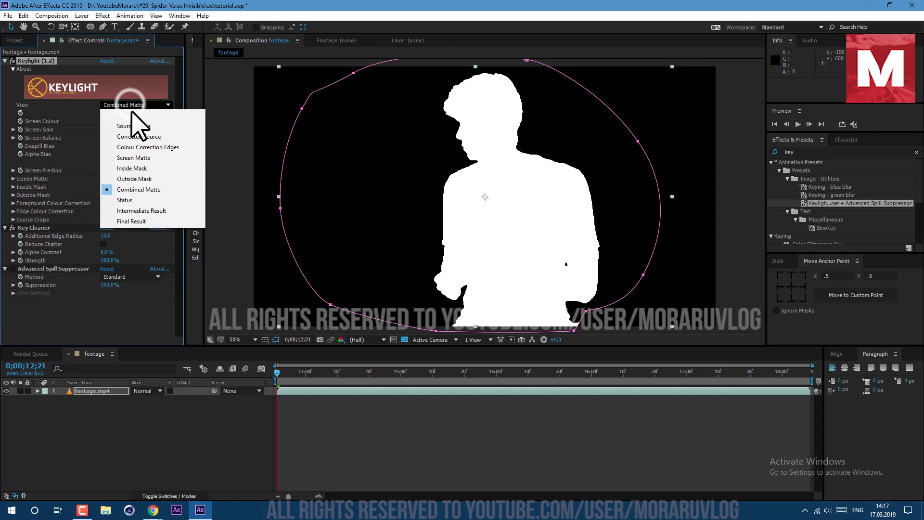
click(139, 210)
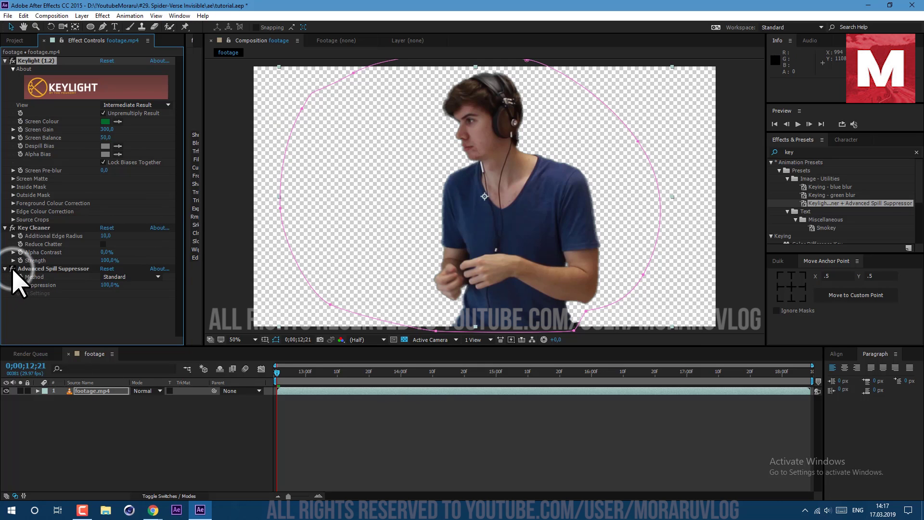
Go to frame 0;00;15;09 and add 2.jpg and 1.jpg to the timeline.
drag(287, 373, 649, 400)
drag(534, 445, 267, 474)
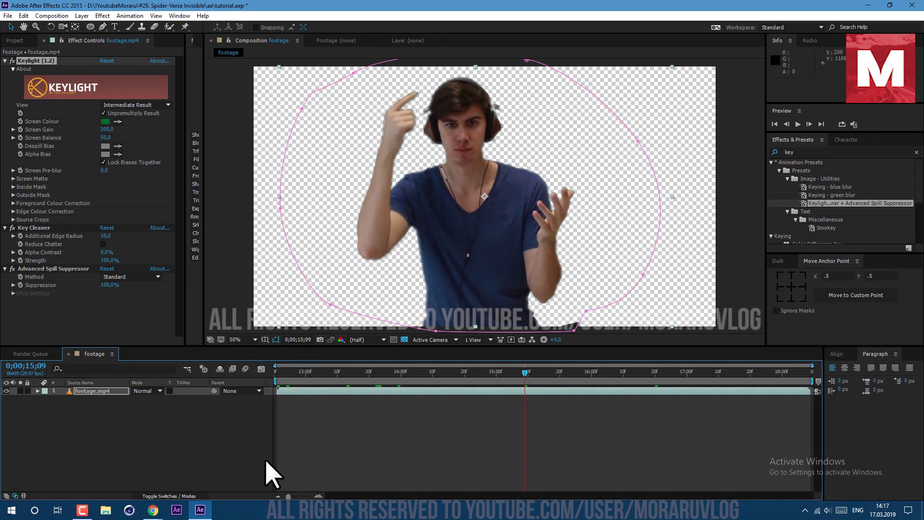
click(13, 41)
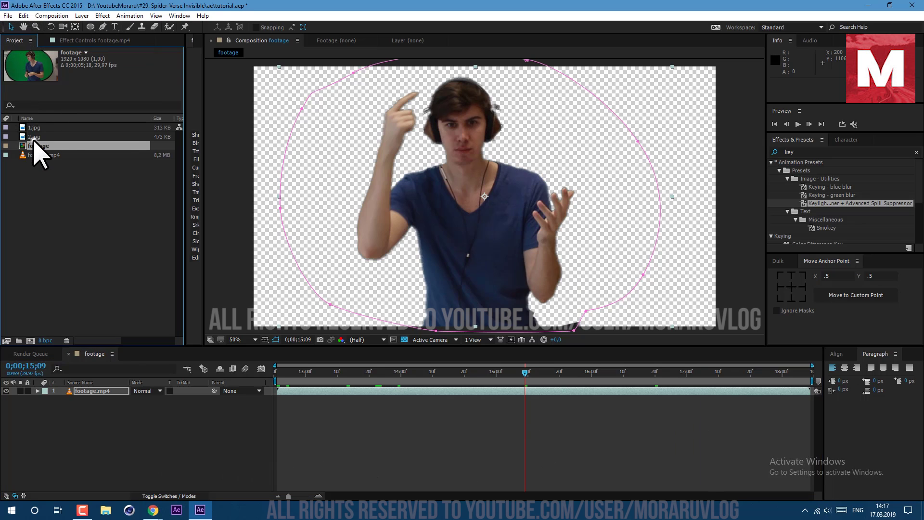
drag(34, 136, 83, 410)
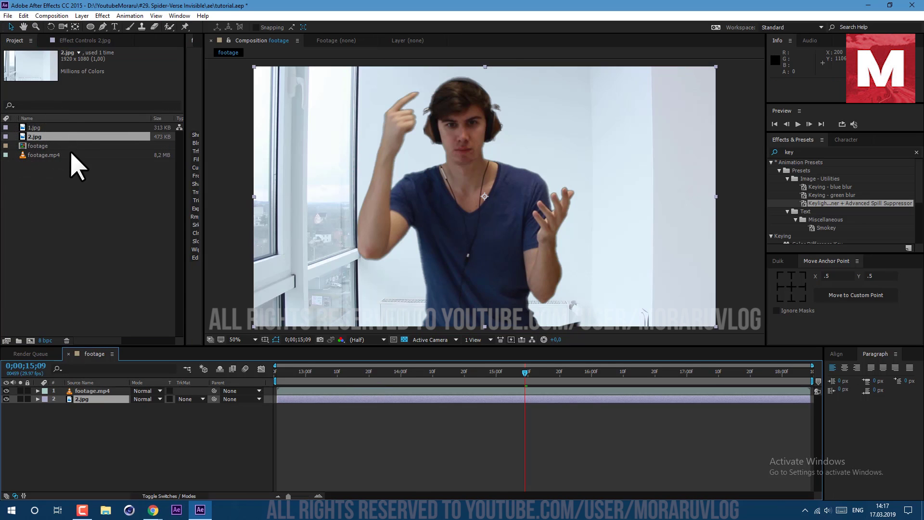
drag(37, 127, 92, 395)
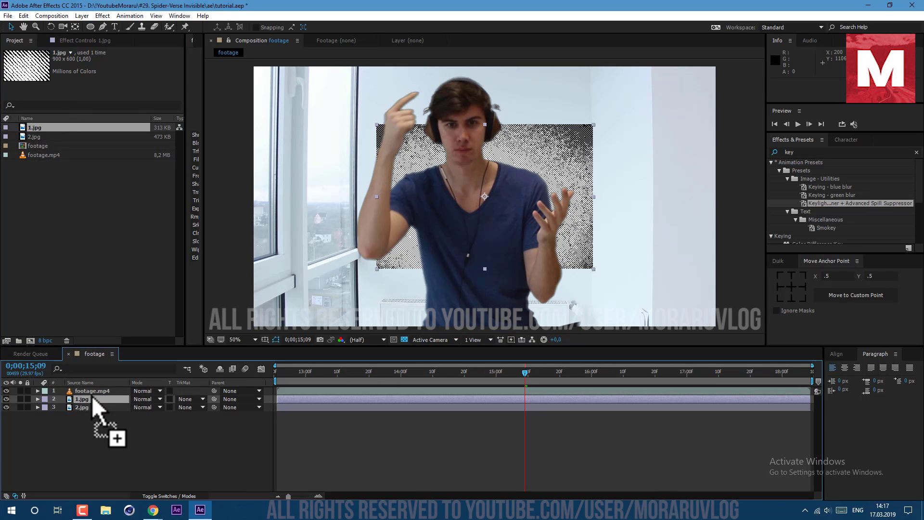
Scale 1.jpg to 242%, reposition it and blend it in Soft Light.
key(s)
drag(145, 407, 173, 406)
drag(506, 227, 511, 196)
click(155, 404)
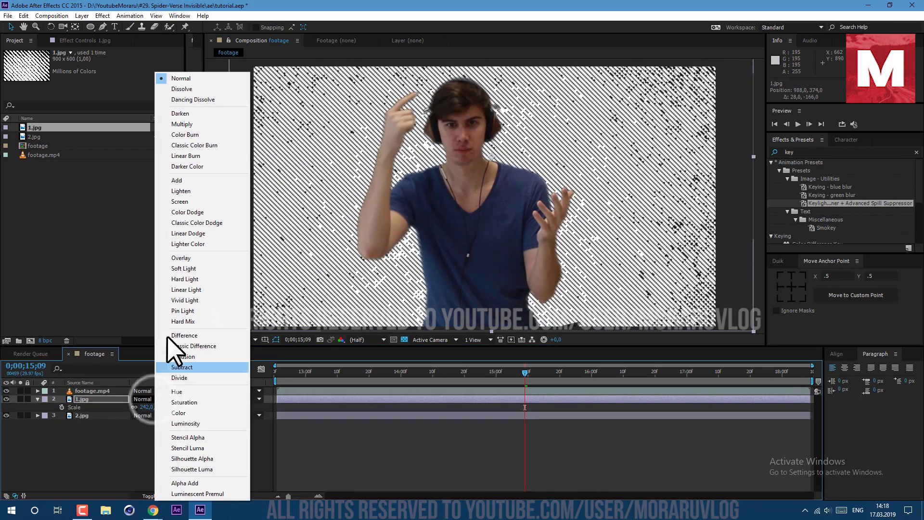
click(195, 272)
drag(502, 214, 505, 215)
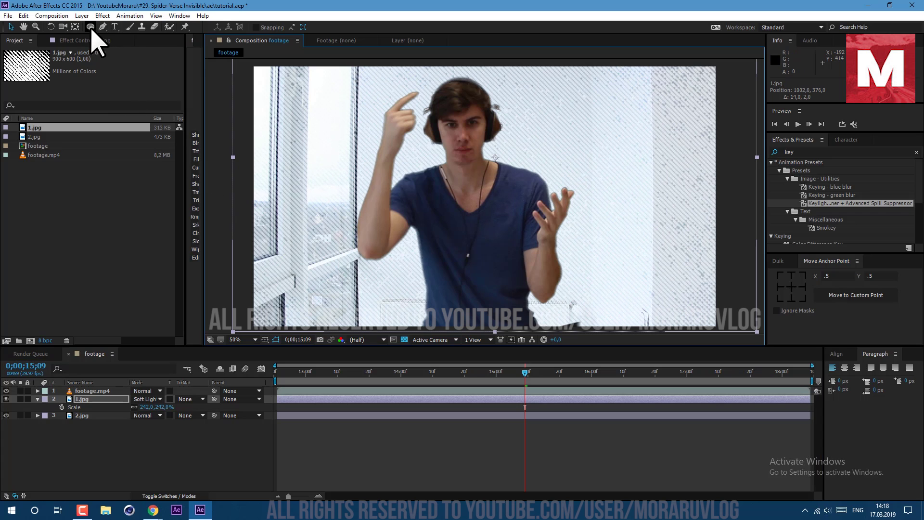
Draw a rectangle mask over the texture's centre and set it to Subtract.
drag(91, 29, 113, 31)
key(comma)
key(comma)
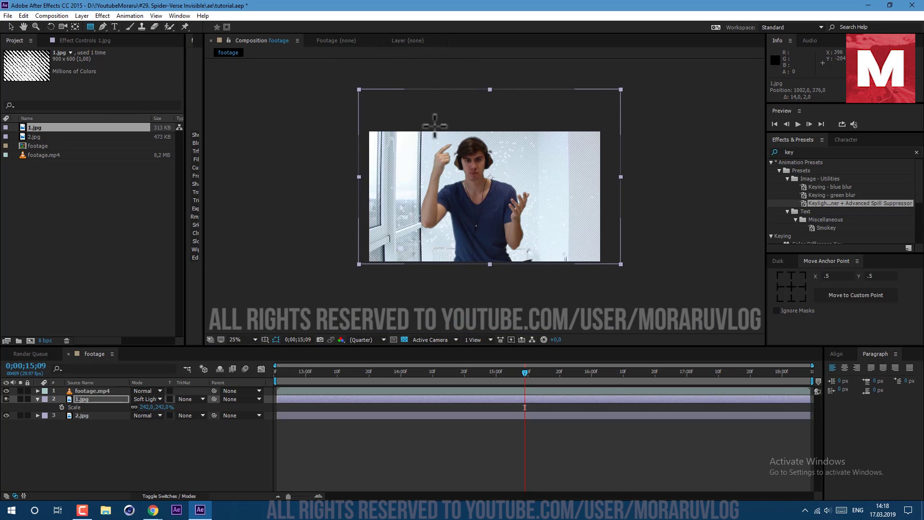
mouse_move(430, 78)
mouse_down()
mouse_move(430, 144)
mouse_move(541, 299)
mouse_up()
key(period)
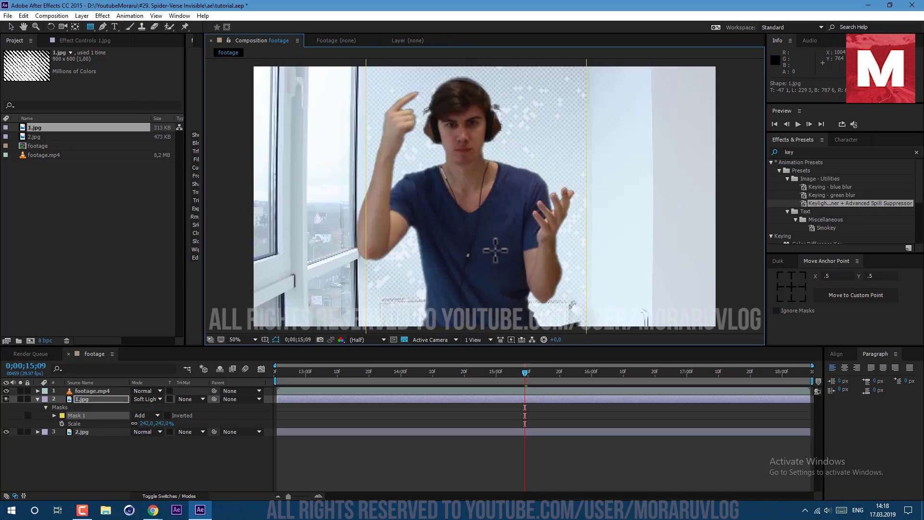
click(147, 415)
click(152, 447)
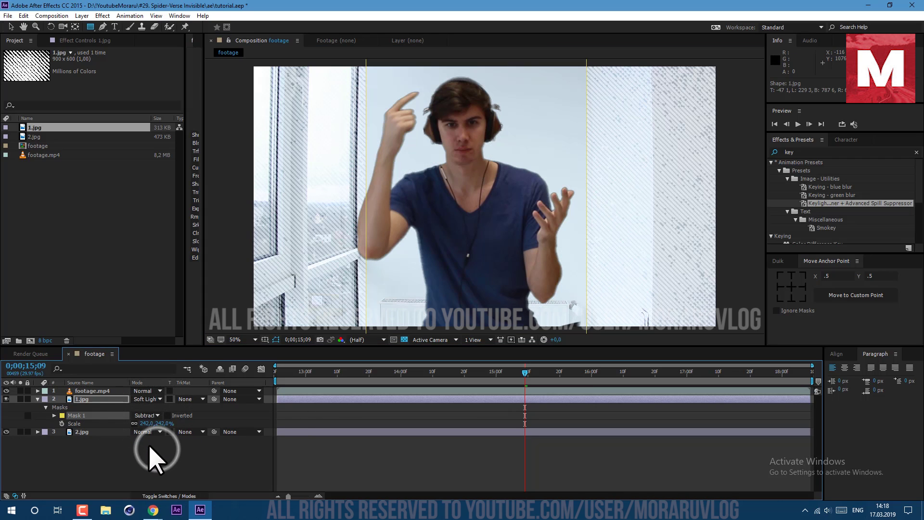
Raise Mask 1's feather to 250 pixels on 1.jpg.
click(54, 415)
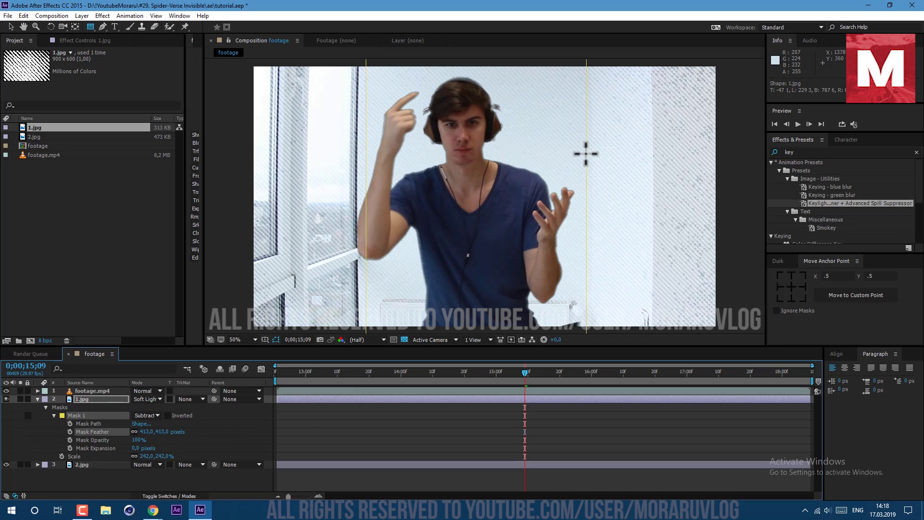
drag(585, 153, 610, 154)
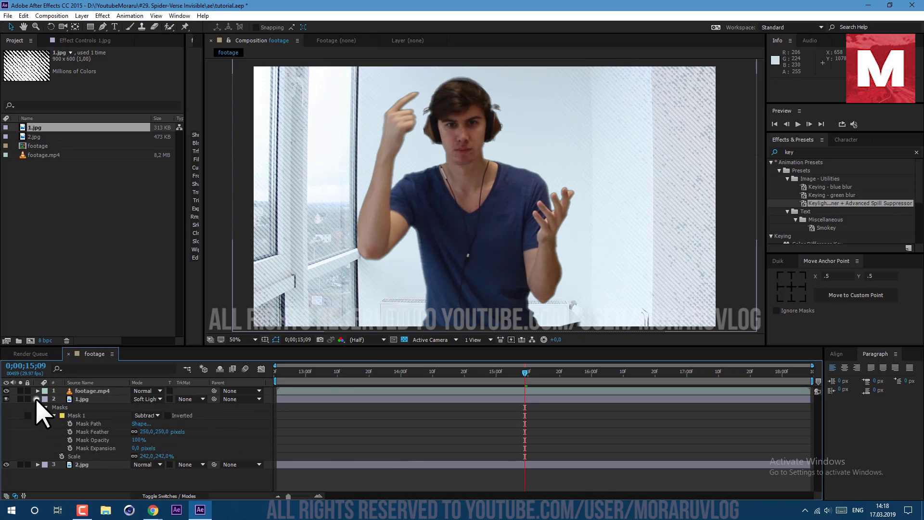
click(38, 399)
click(105, 434)
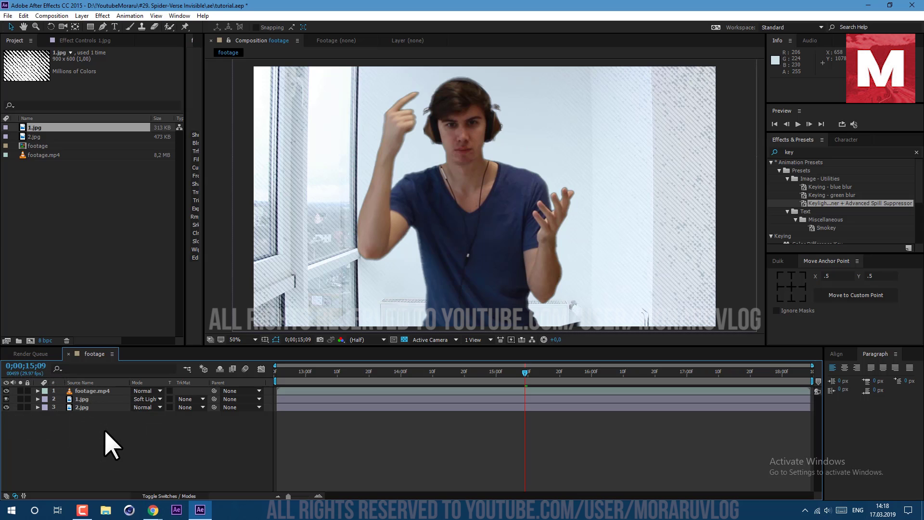
Add a Curves effect to footage.mp4 and set its blend mode to Screen.
click(94, 391)
click(102, 15)
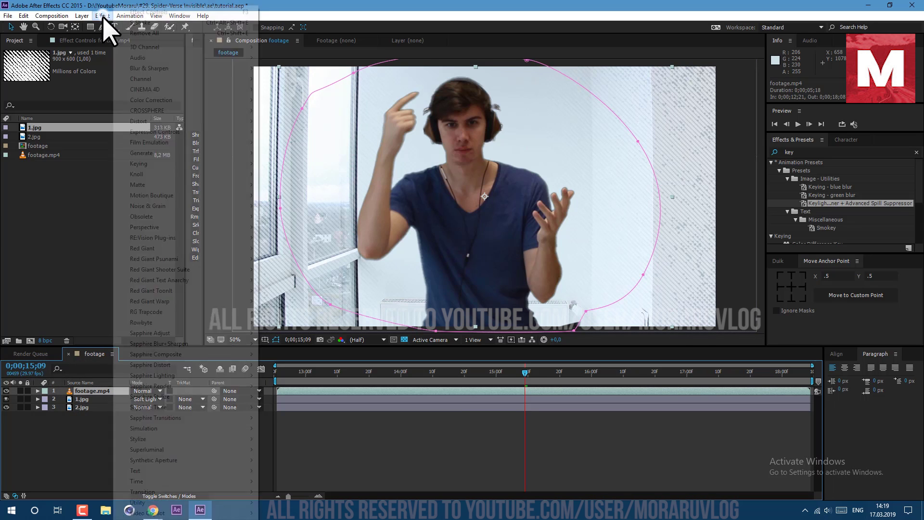
mouse_move(194, 102)
click(296, 289)
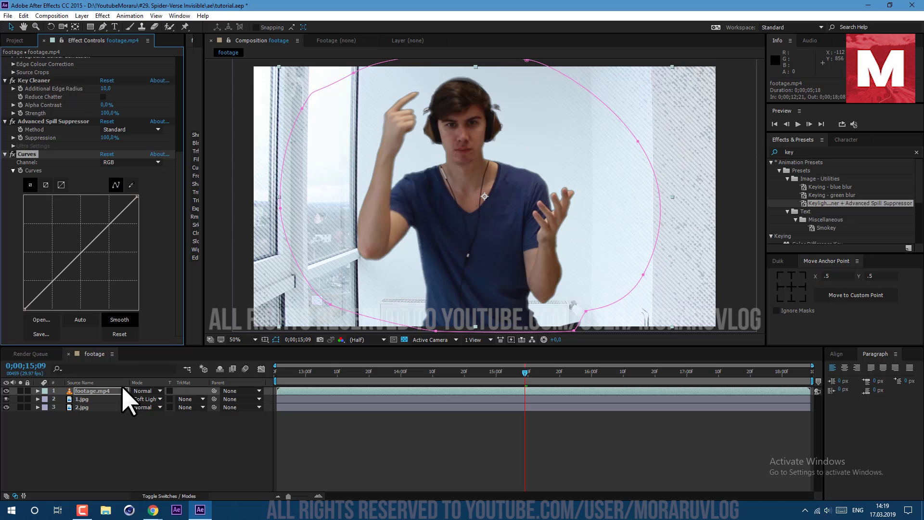
click(144, 391)
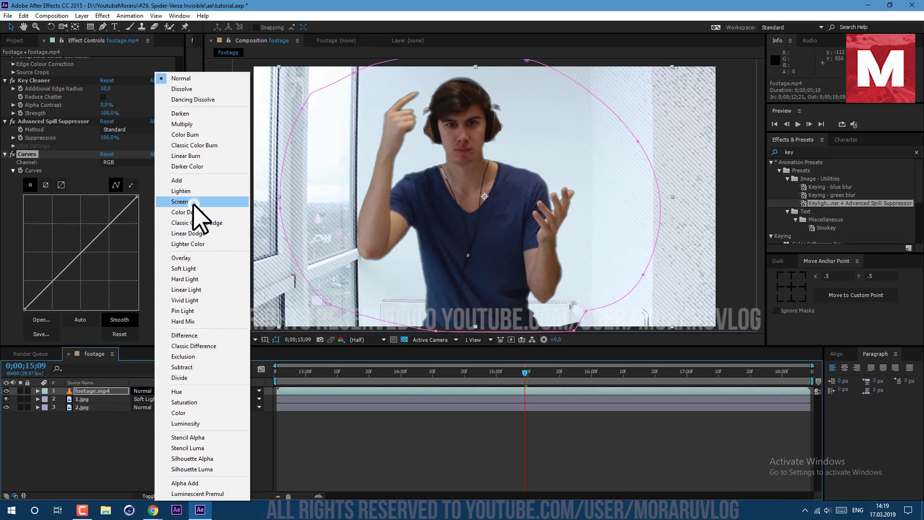
click(179, 202)
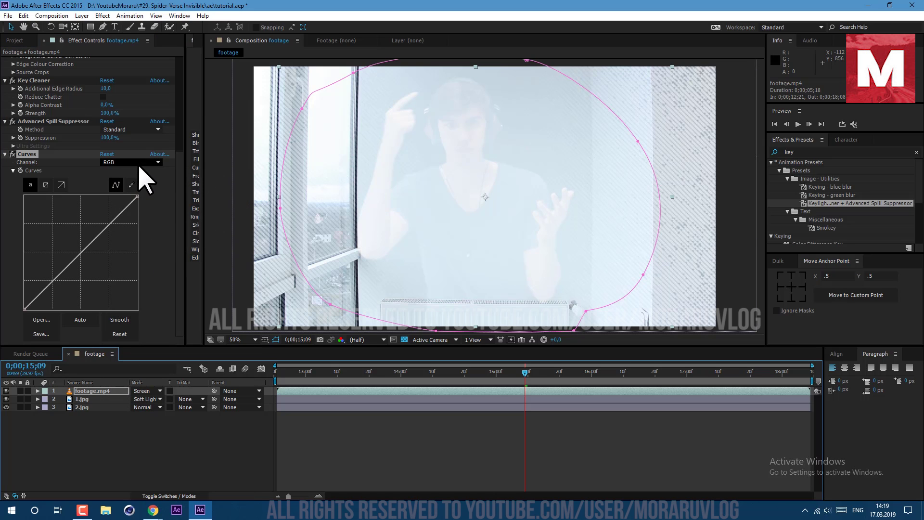
Brighten and add contrast with the RGB curve, then slightly raise the Blue channel curve.
drag(106, 222, 94, 223)
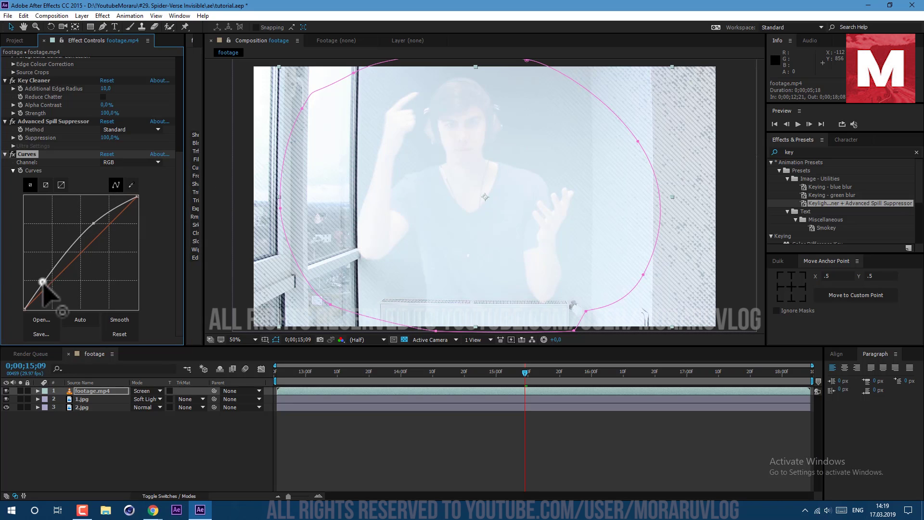
drag(42, 281, 52, 297)
click(126, 163)
click(126, 197)
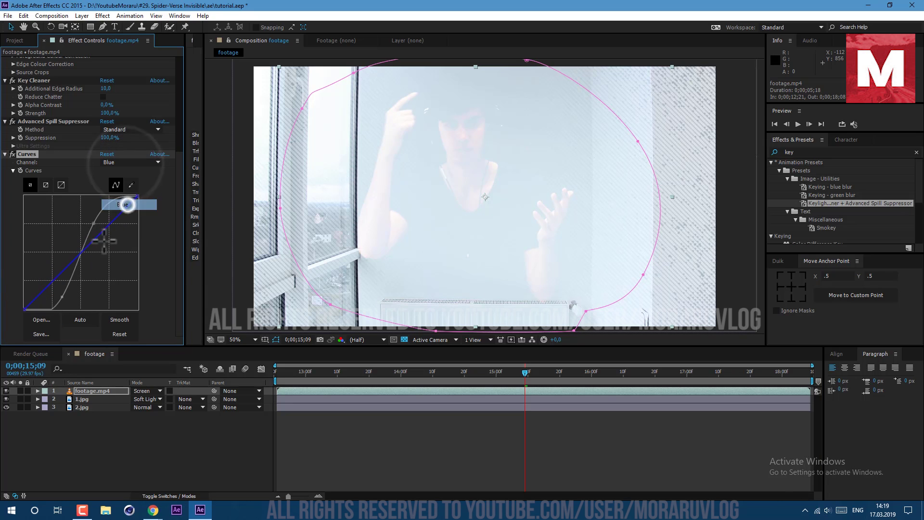
drag(94, 239, 80, 233)
click(126, 163)
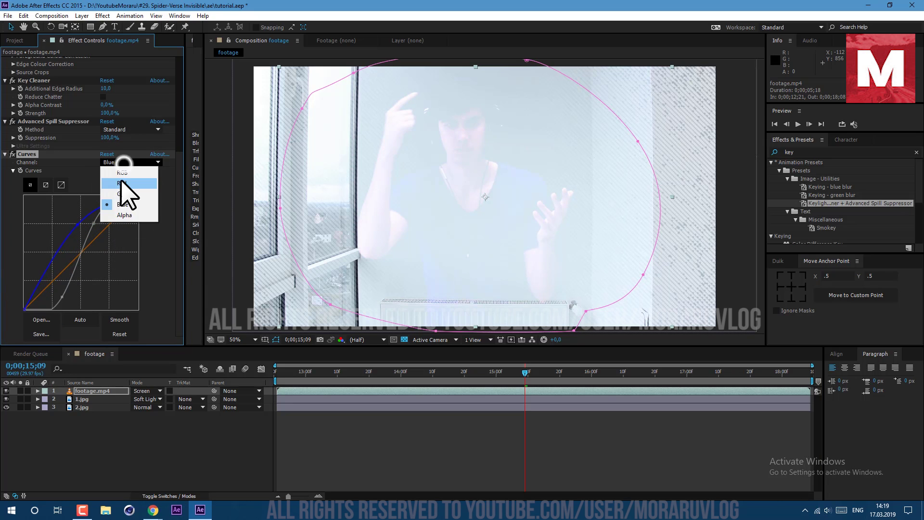
click(124, 179)
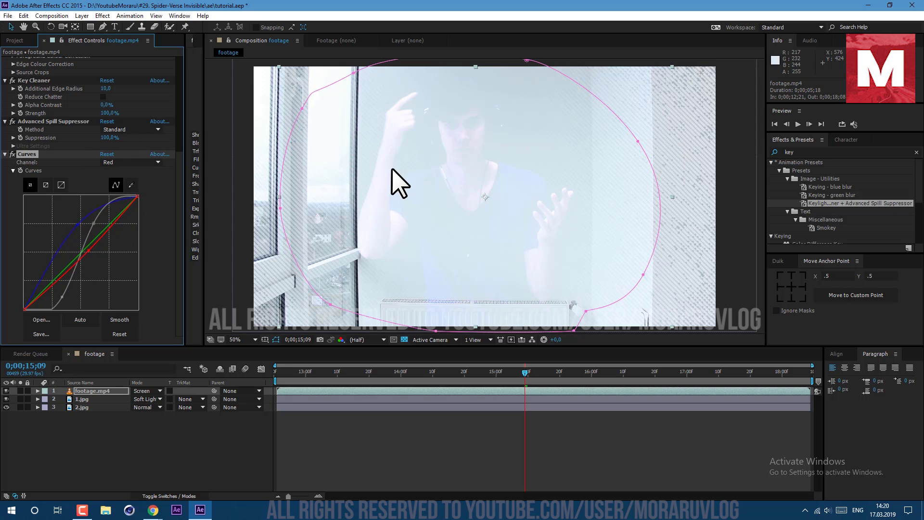
Duplicate footage.mp4 and reset the copy's Curves to a straight line.
click(102, 391)
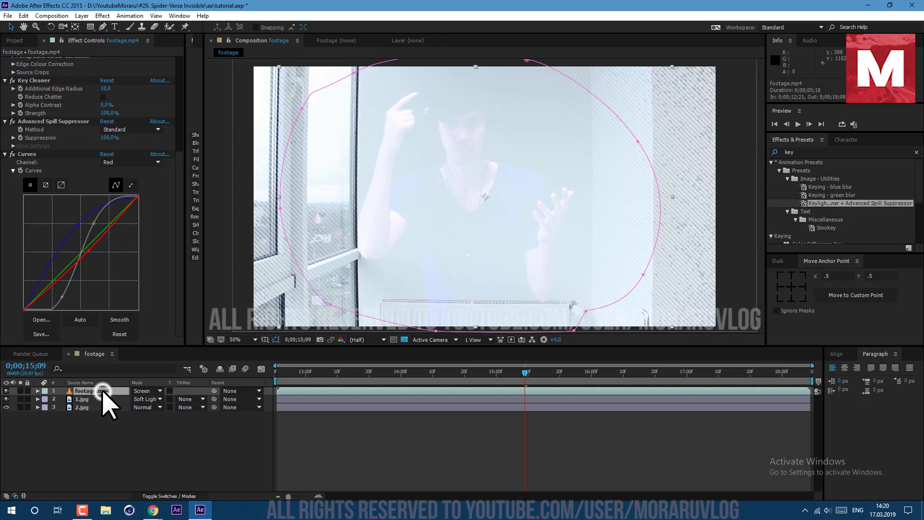
click(23, 15)
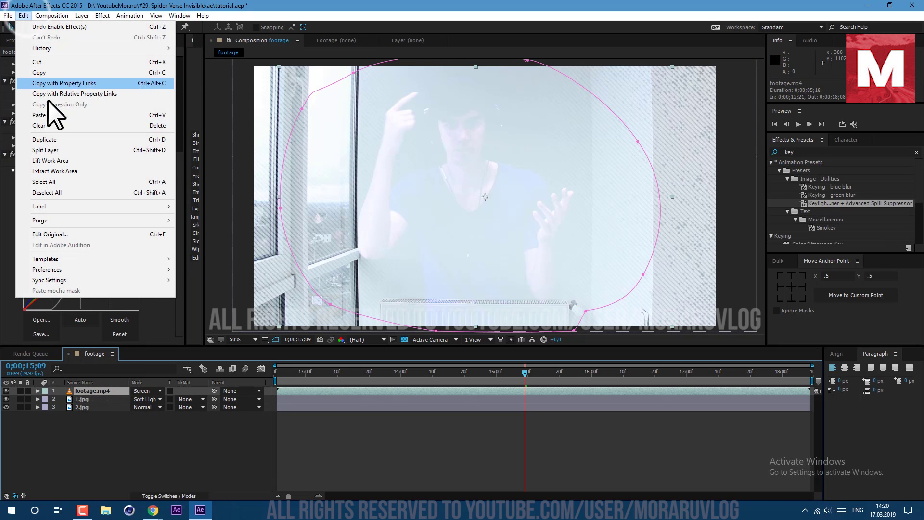
click(54, 139)
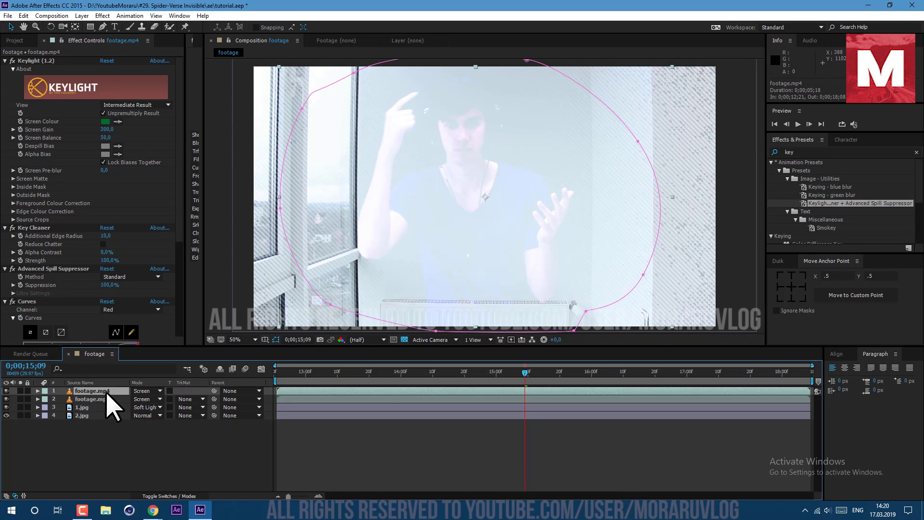
scroll(43, 247, down, 3)
click(44, 215)
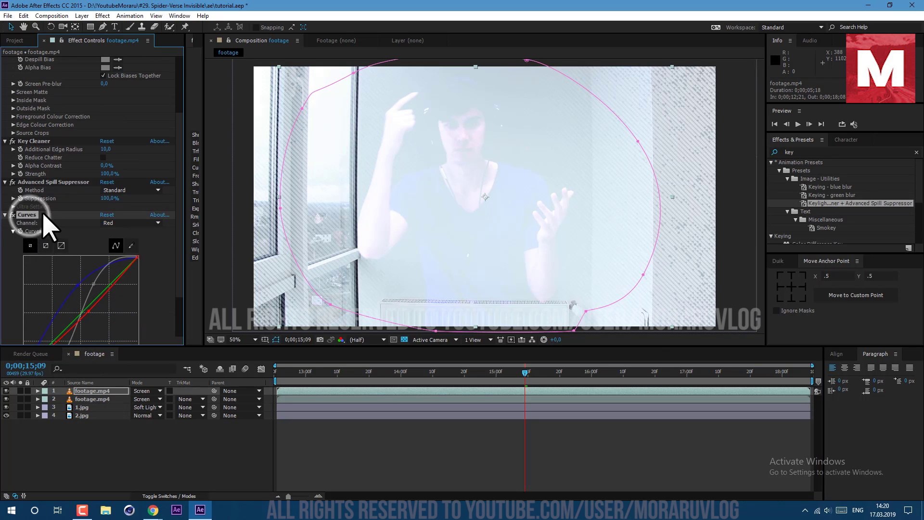
click(106, 215)
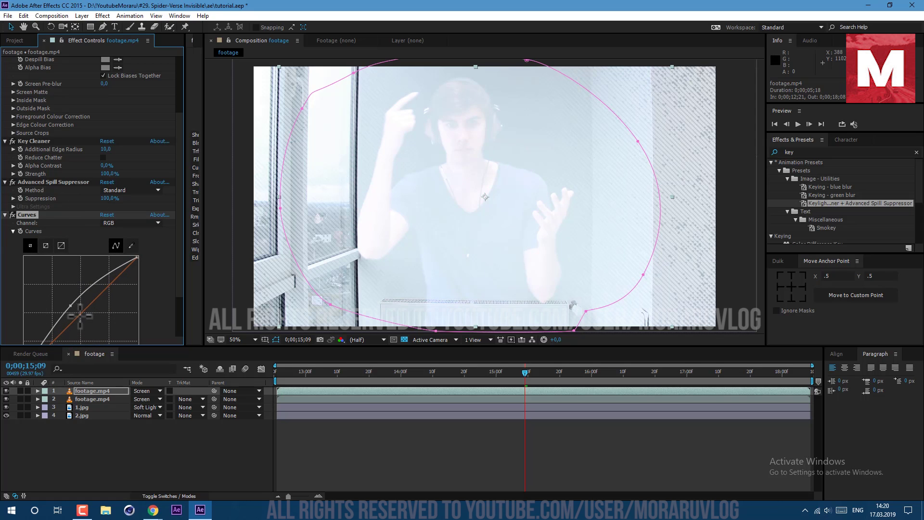
Apply Tint and Find Edges from the effects library to the top footage.mp4 copy.
scroll(83, 305, down, 2)
click(818, 152)
text(tint)
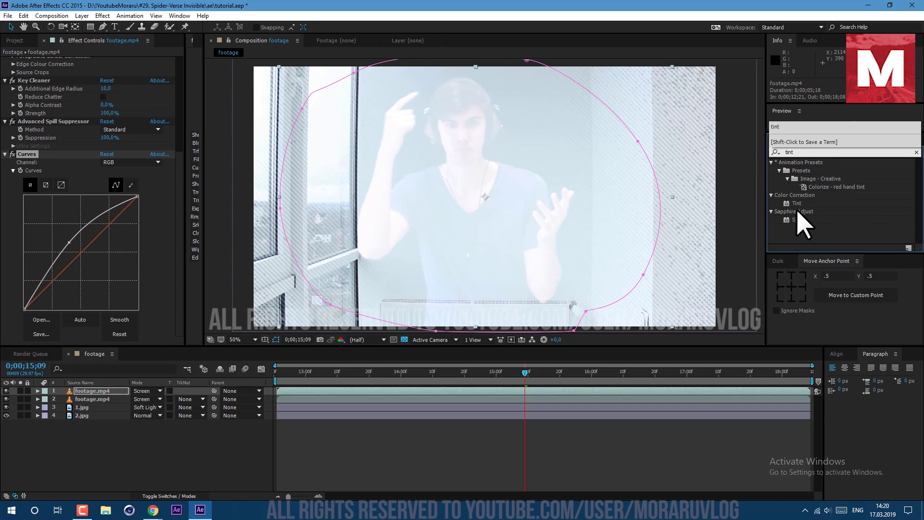
drag(797, 203, 106, 393)
click(799, 152)
text(find edge)
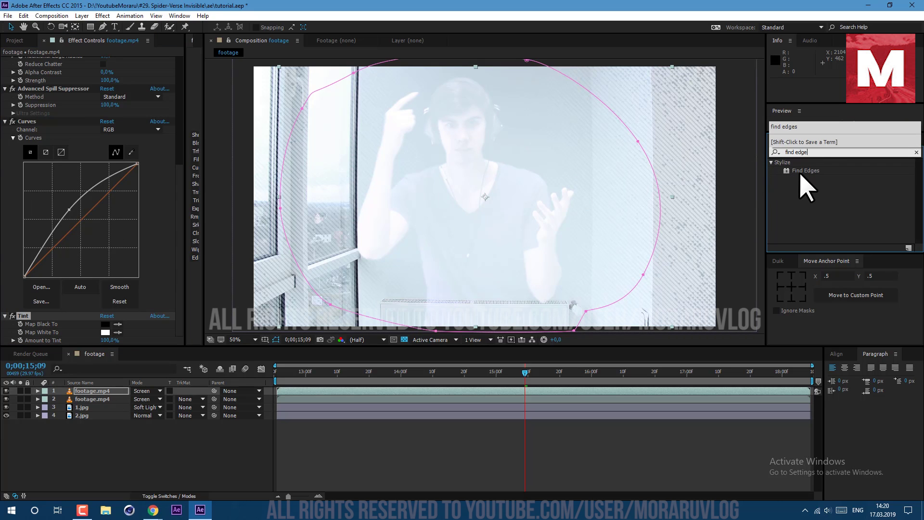
drag(801, 174, 99, 392)
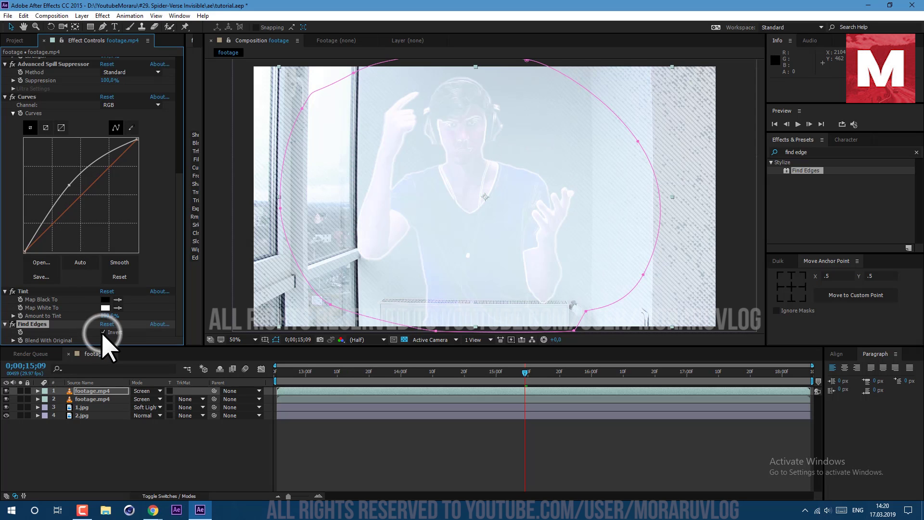
Add a second Curves effect and strongly raise its Blue channel curve.
click(103, 16)
mouse_move(179, 100)
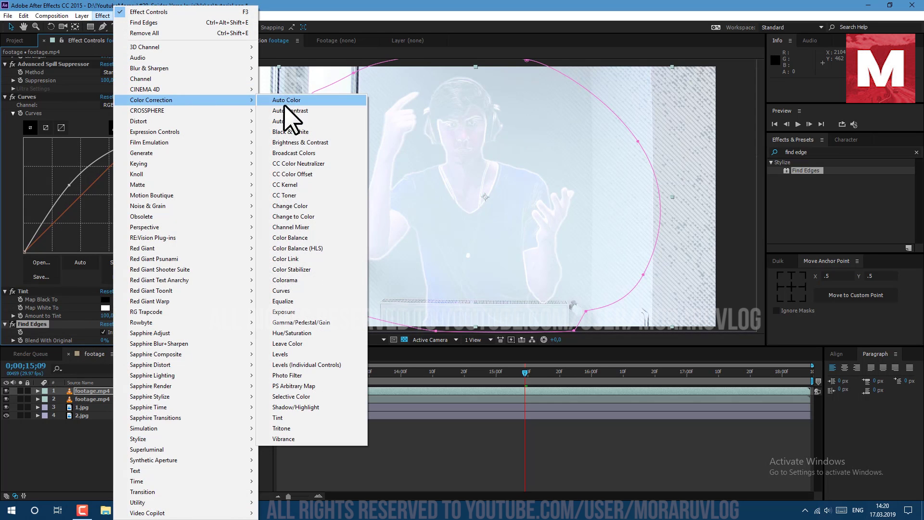
click(281, 290)
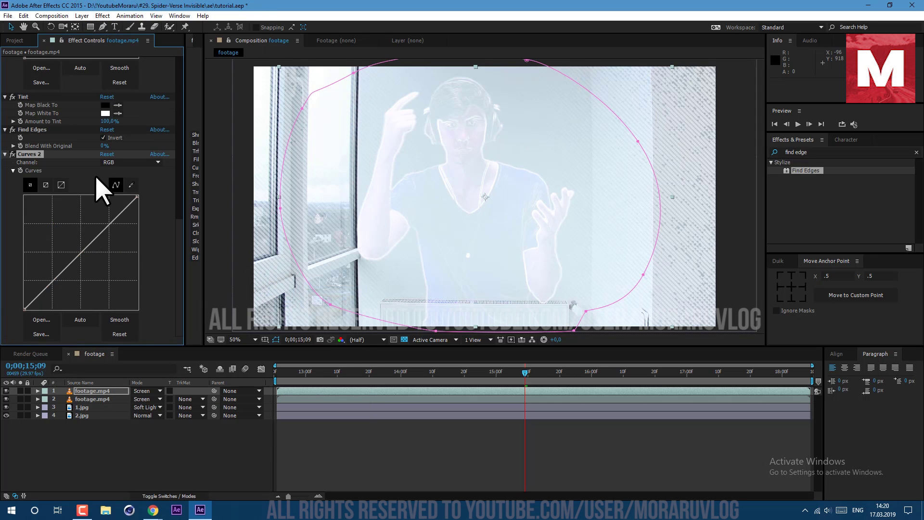
click(130, 162)
click(120, 207)
drag(113, 214, 52, 217)
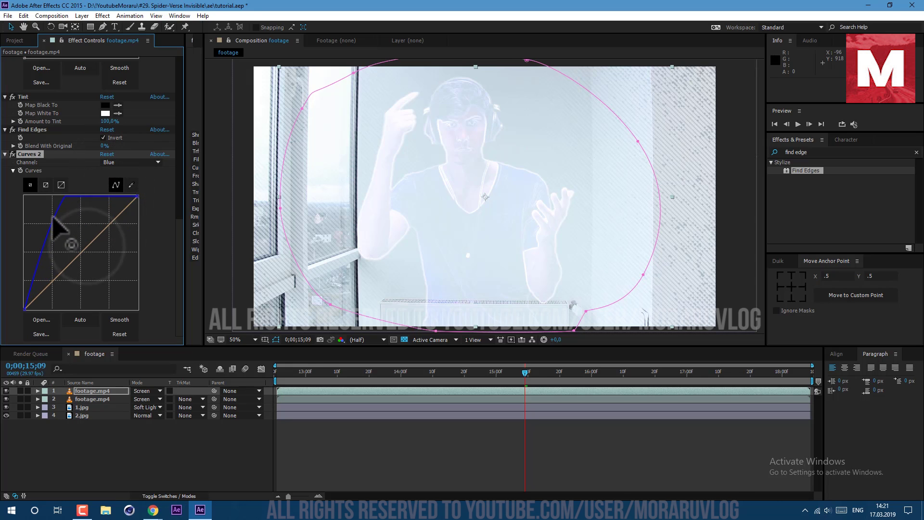
Bow the Curves 2 RGB curve upward to brighten the outlines.
click(130, 163)
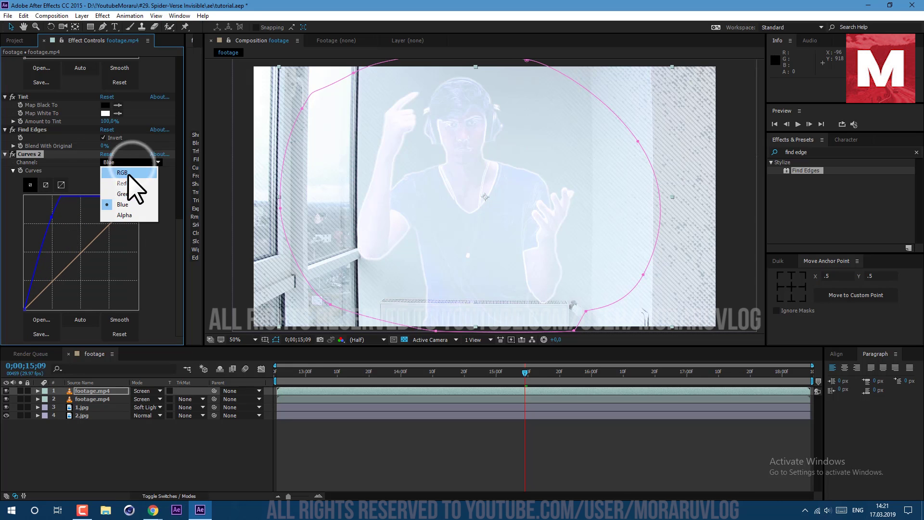
click(128, 168)
drag(83, 250, 73, 234)
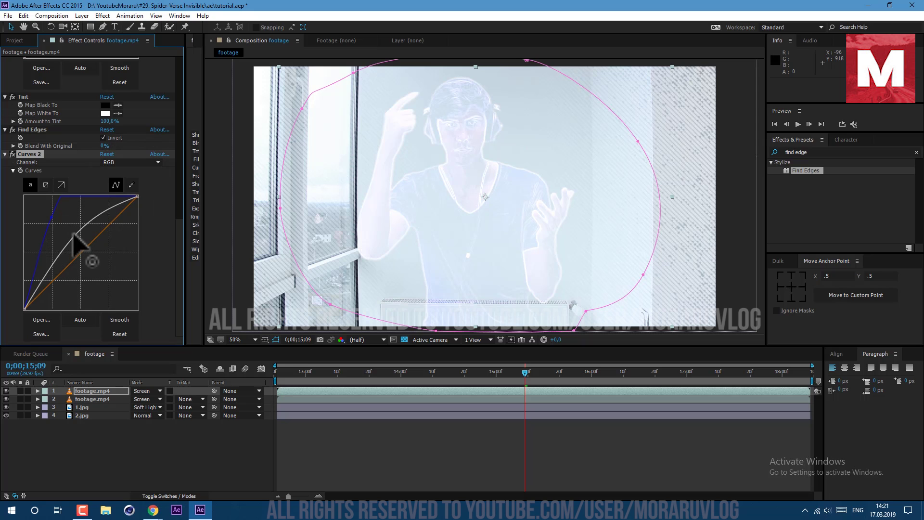
click(109, 394)
Duplicate the footage layer into a third copy and rename layer 3 to blur.
click(24, 15)
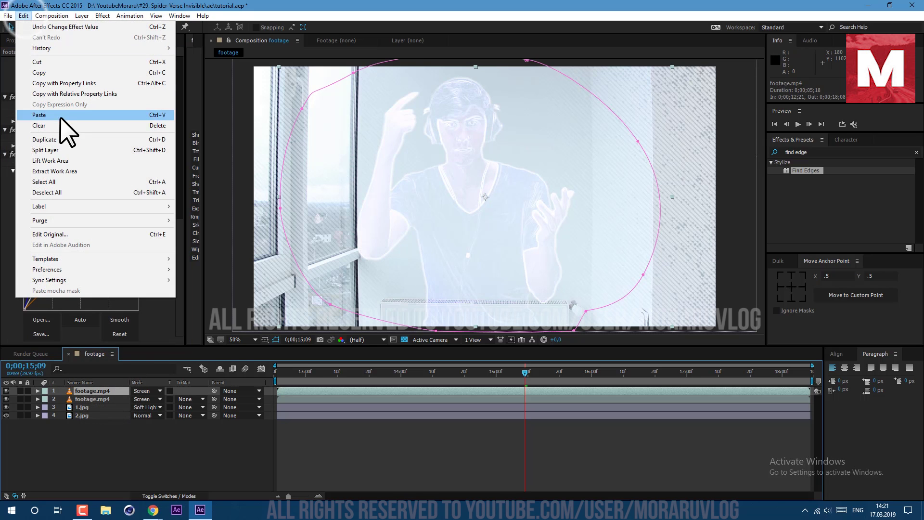
click(62, 138)
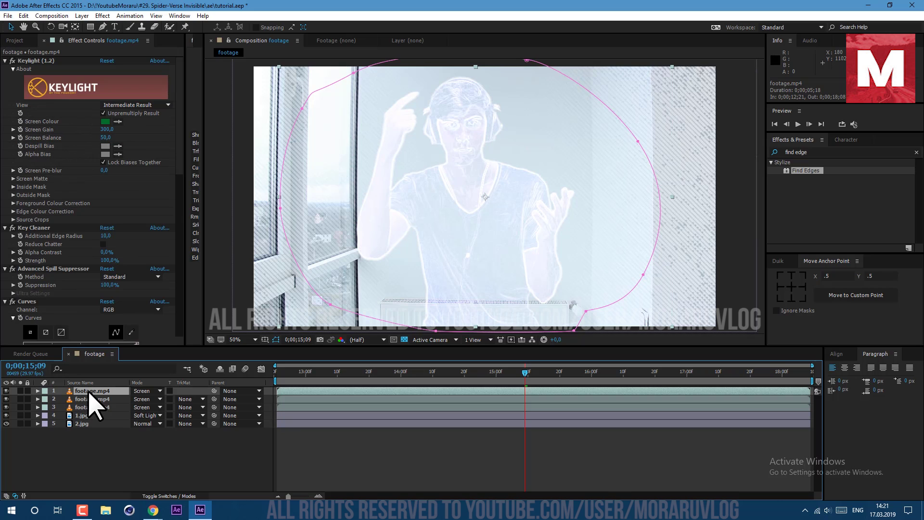
click(89, 408)
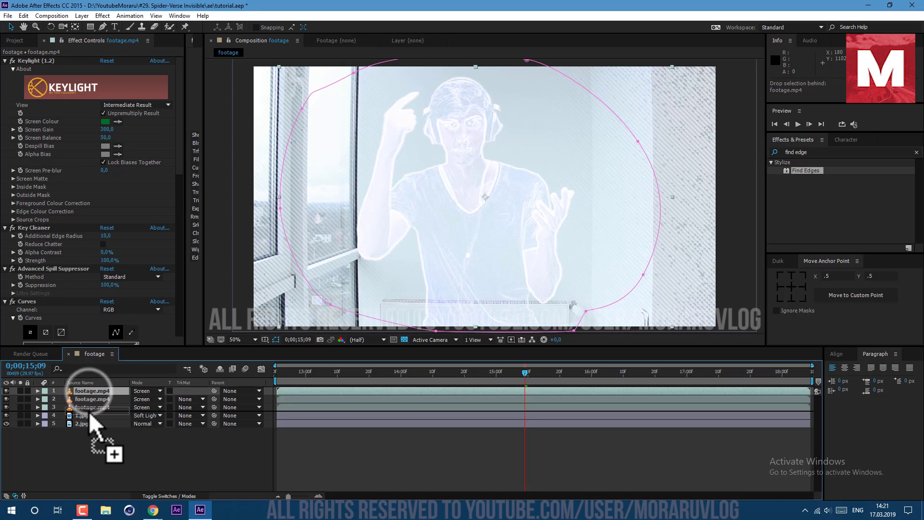
click(91, 408)
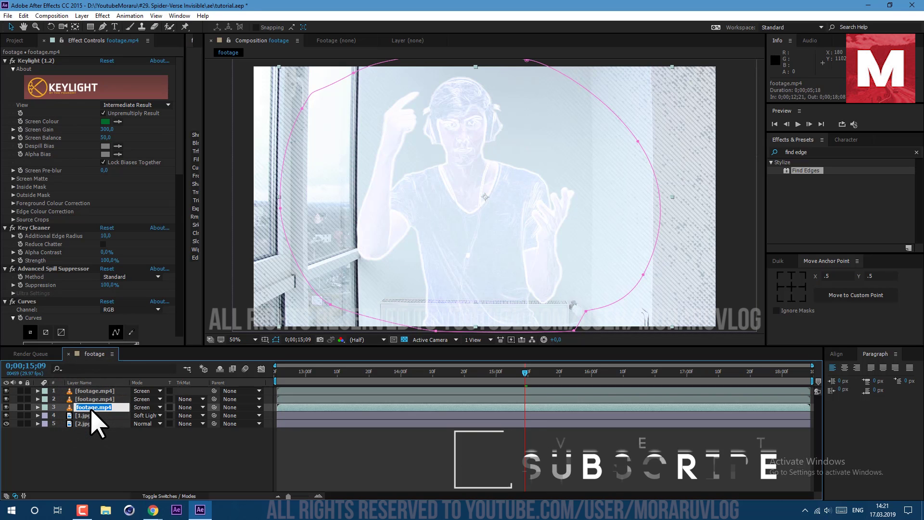
text(blur)
key(Return)
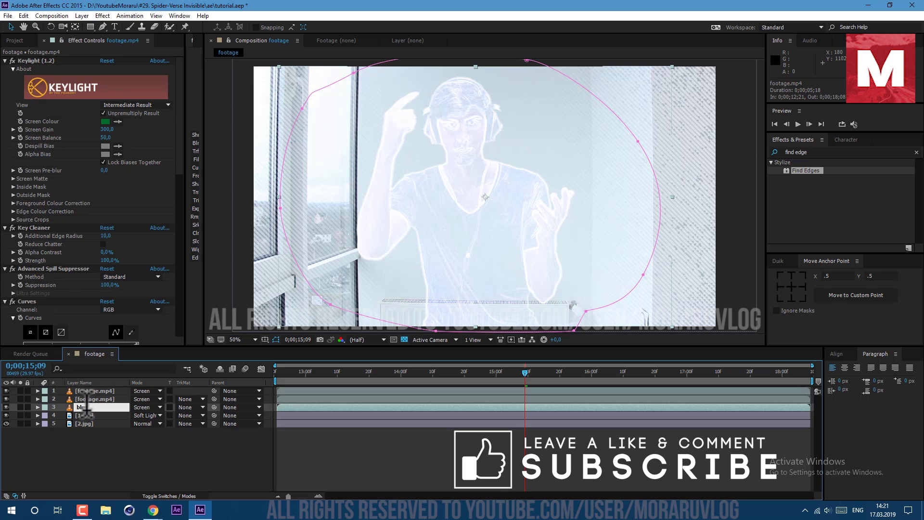
Paste the effects onto blur, delete its second Curves and set it to Normal blending.
scroll(27, 241, down, 5)
key(ctrl+v)
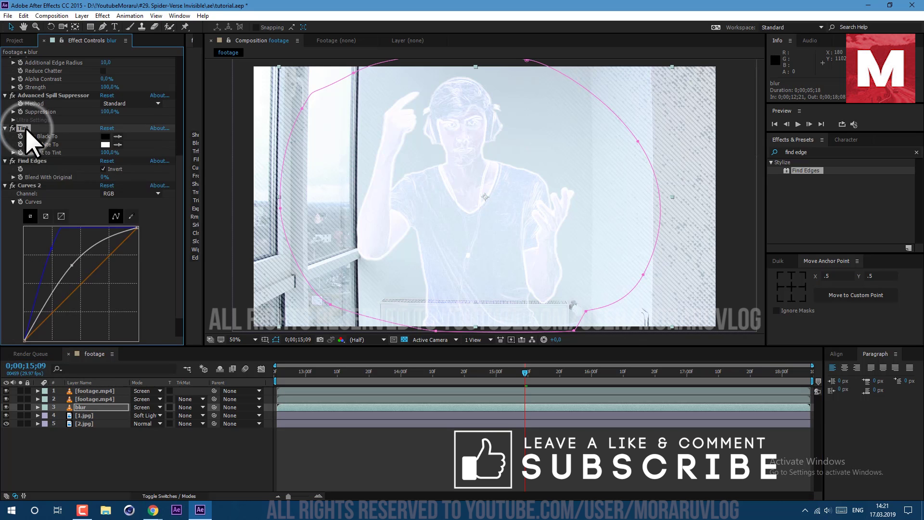
click(31, 154)
key(Delete)
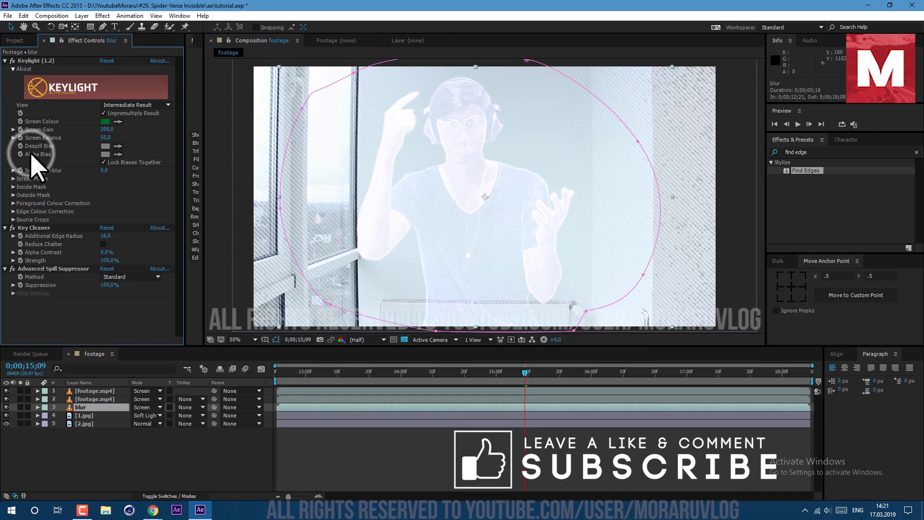
click(150, 408)
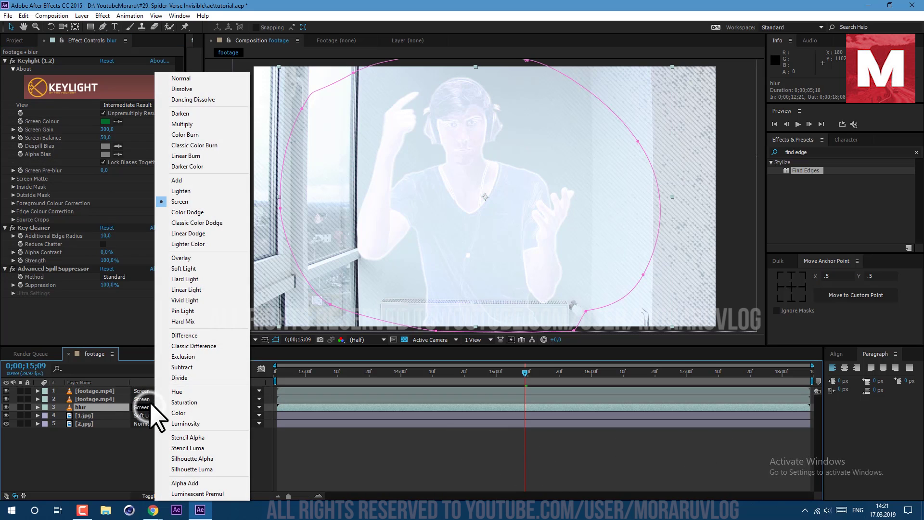
click(183, 79)
Pre-compose the blur layer into a precomp named blur.
click(81, 16)
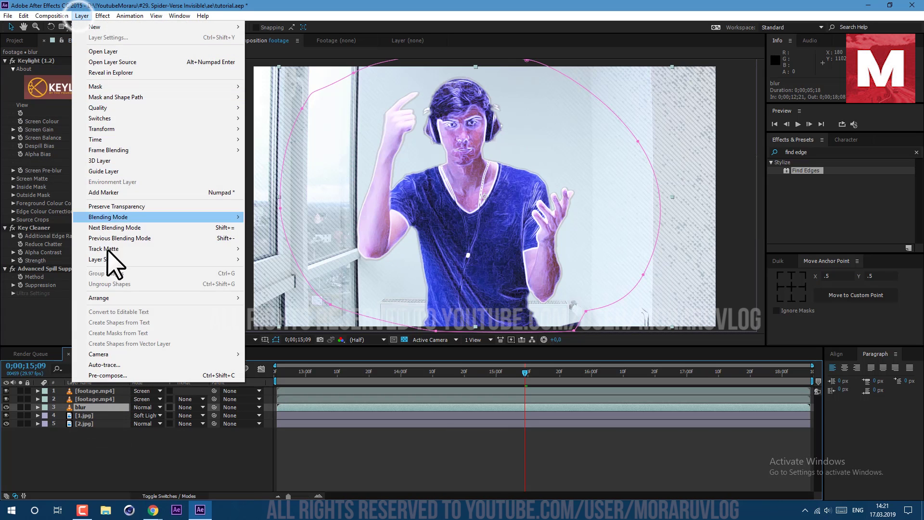
click(113, 376)
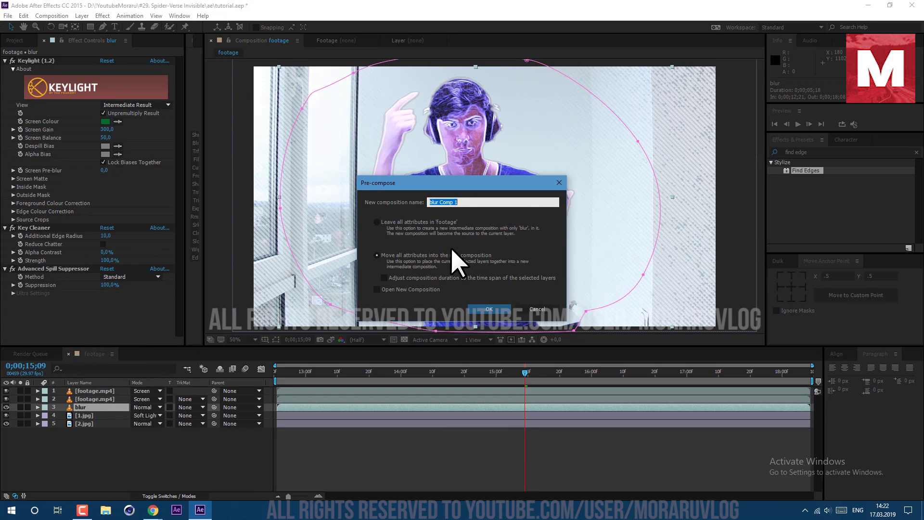
text(blur)
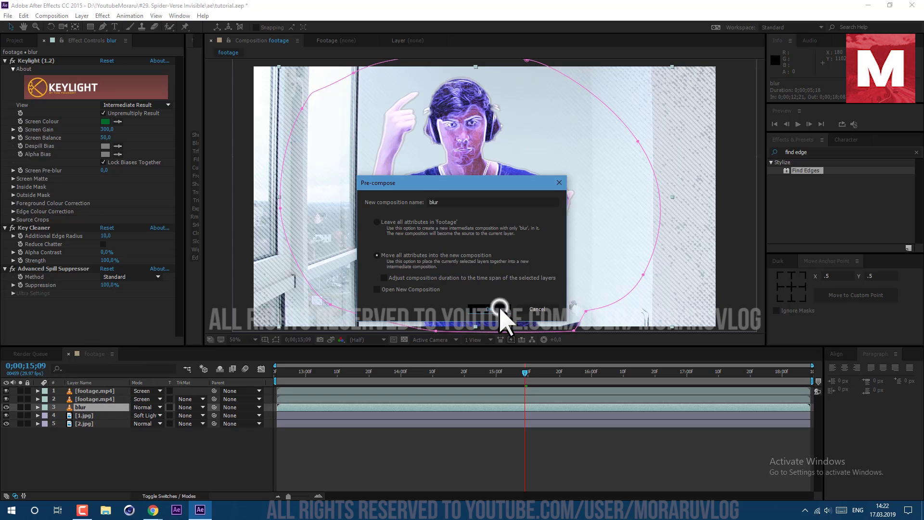
click(504, 308)
Make the blur precomp an adjustment layer and apply Fast Blur with Blurriness 7.
click(166, 496)
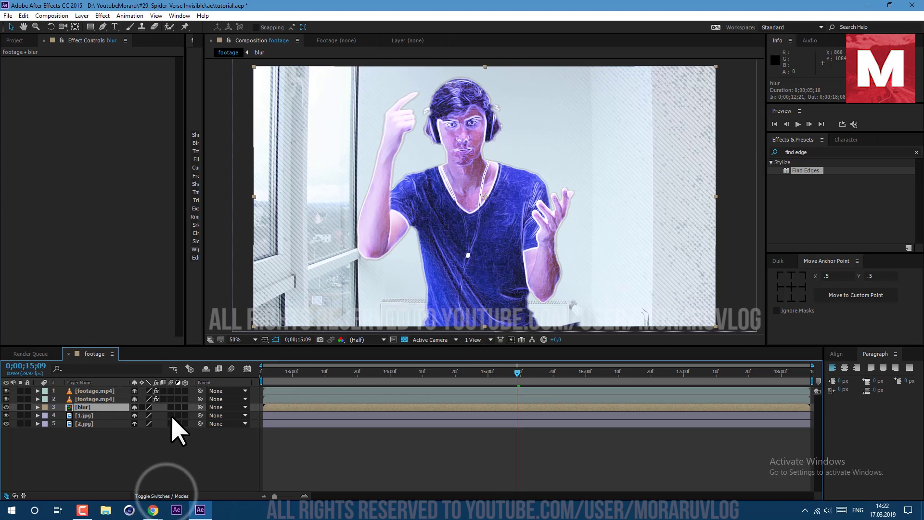
click(177, 407)
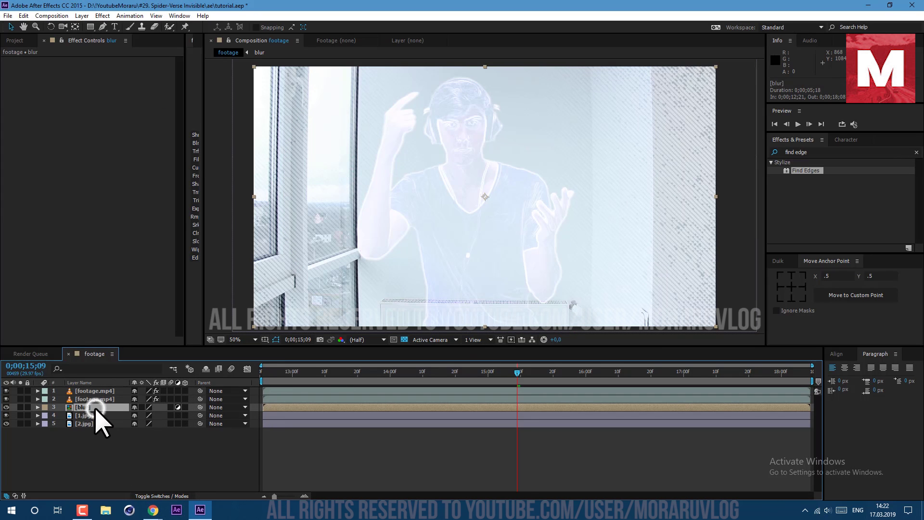
click(818, 152)
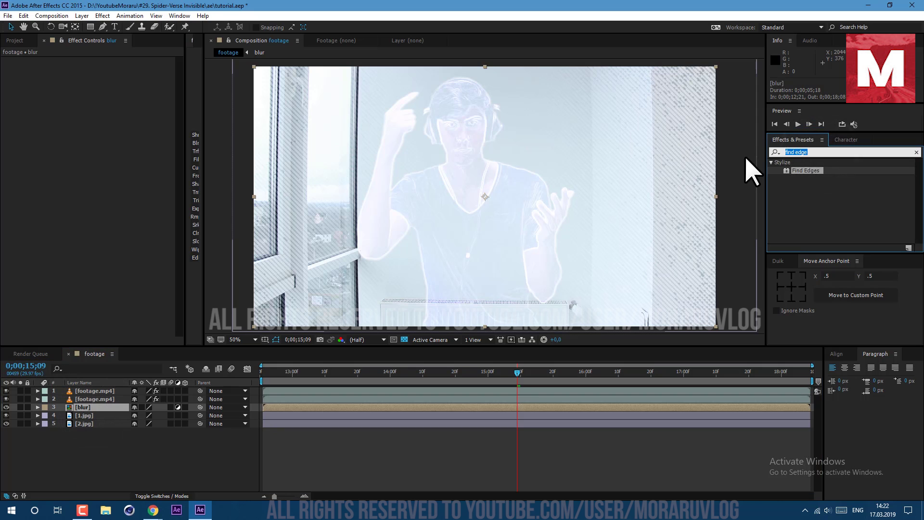
text(blur)
drag(803, 177, 98, 408)
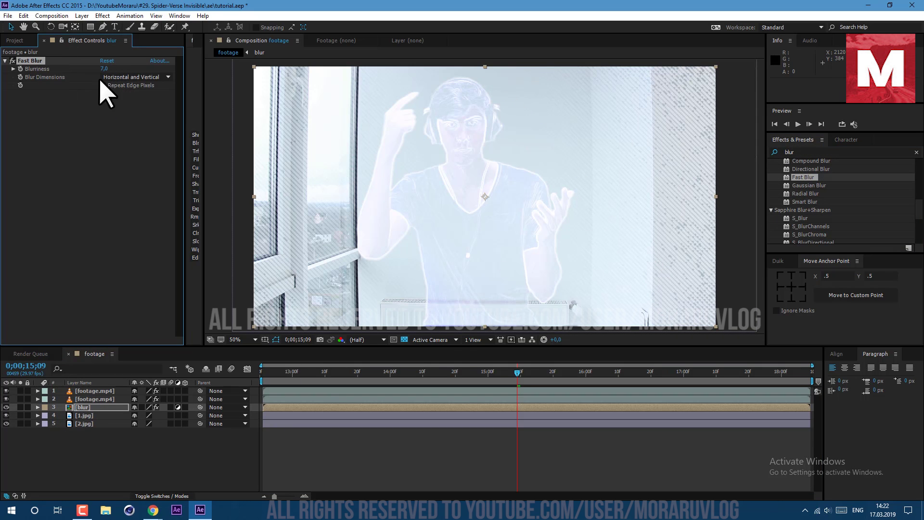
scroll(448, 288, up, 2)
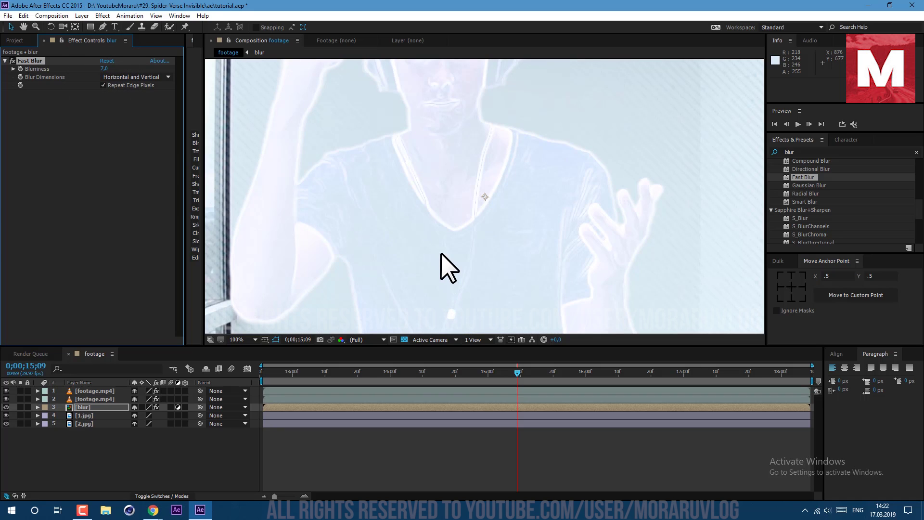
drag(424, 287, 392, 61)
key(v)
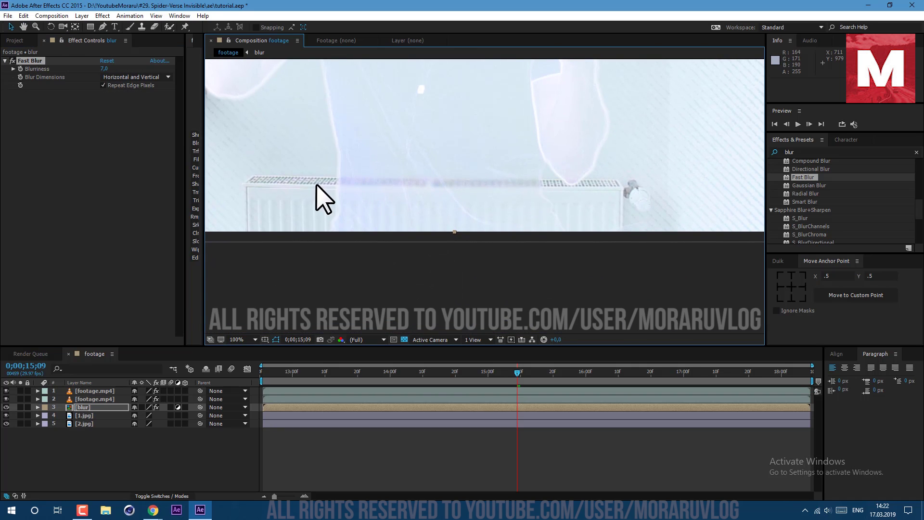
scroll(529, 202, down, 2)
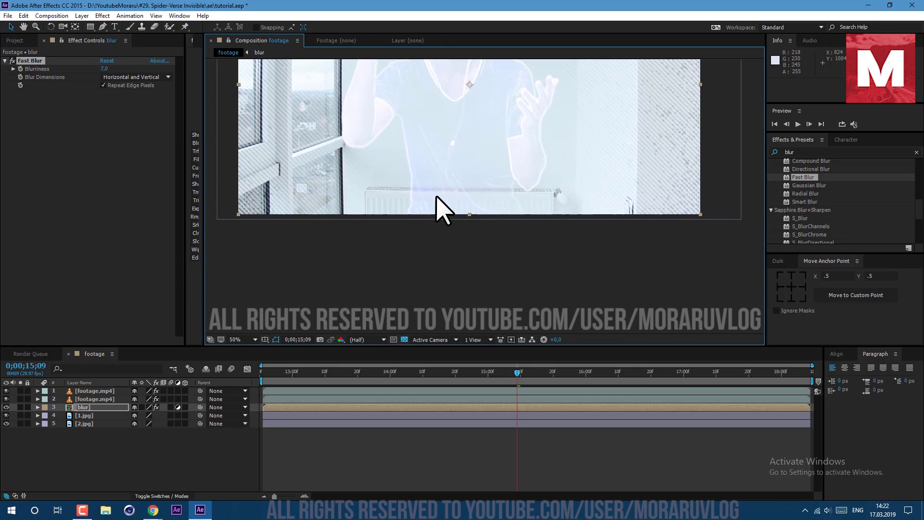
drag(438, 206, 449, 269)
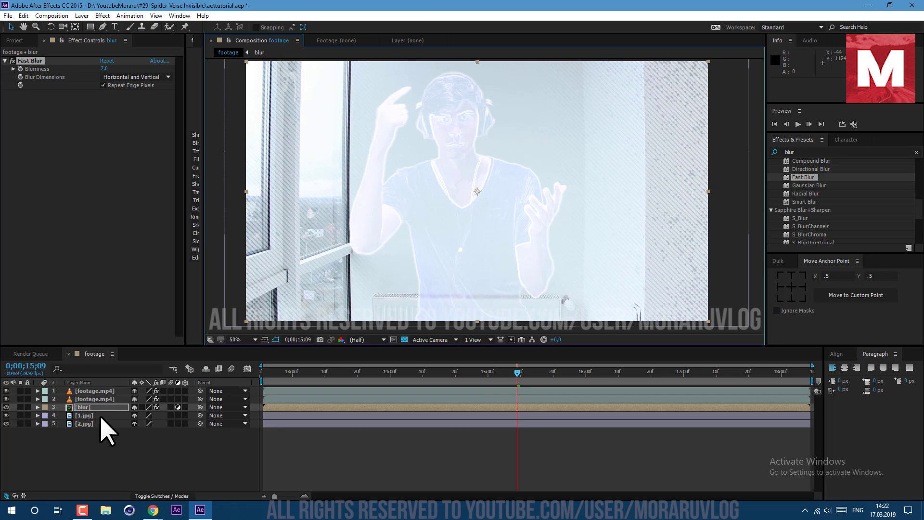
click(96, 399)
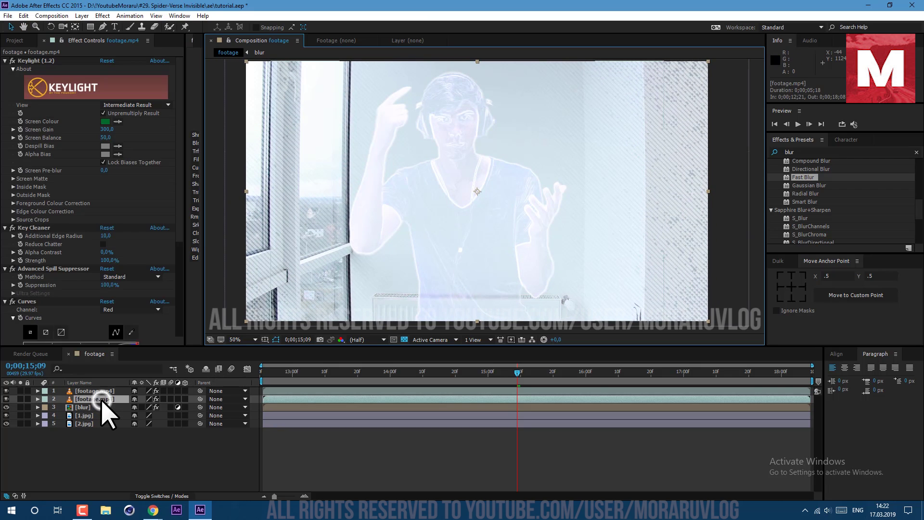
Duplicate the keyed footage layer, move it to the top and rename it animation.
click(24, 16)
click(57, 142)
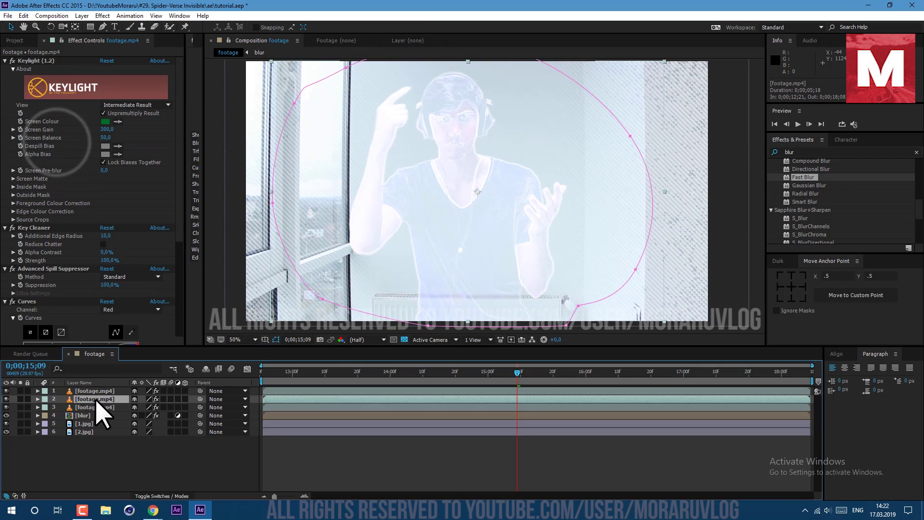
drag(96, 400, 100, 391)
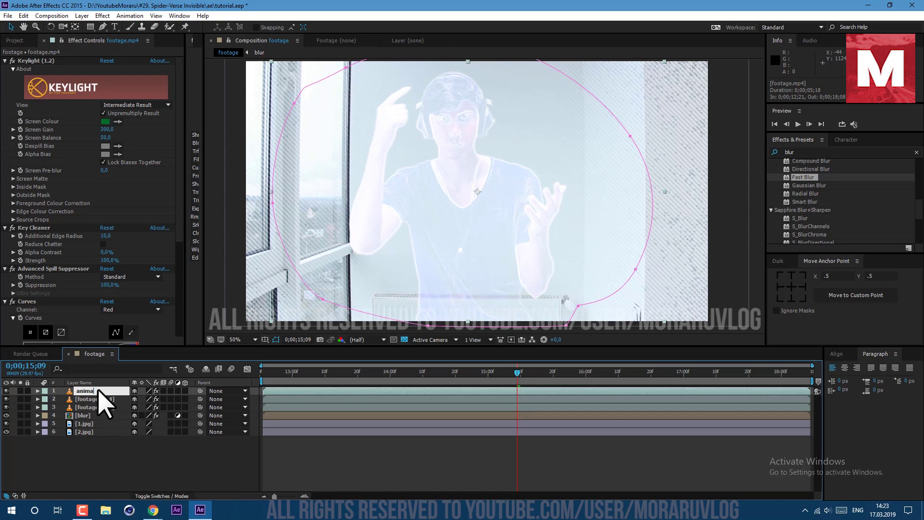
text(animation)
key(Return)
Delete the animation layer's Curves effect and set it to Normal blending.
scroll(66, 247, down, 3)
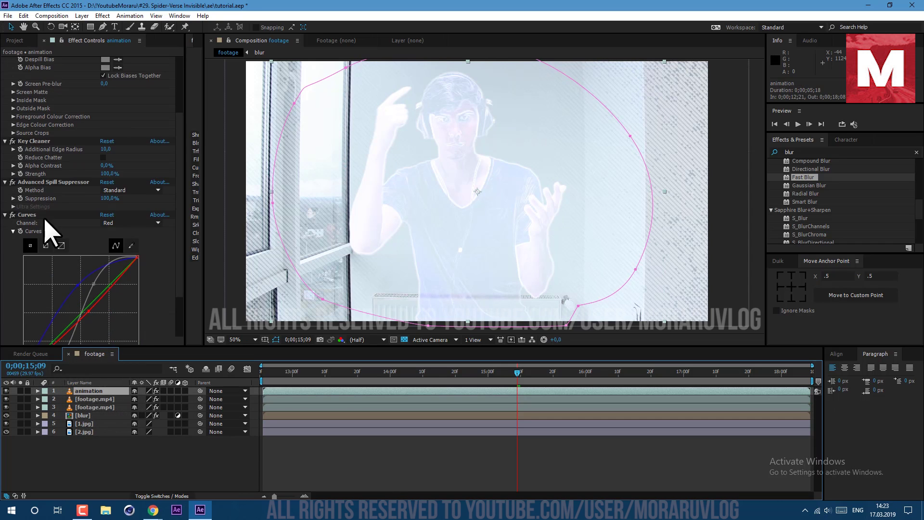
click(31, 215)
key(Delete)
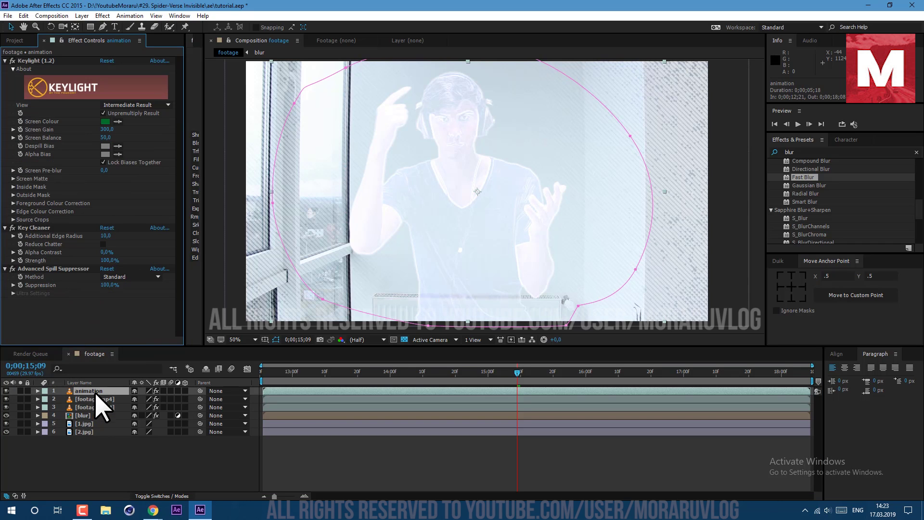
click(153, 496)
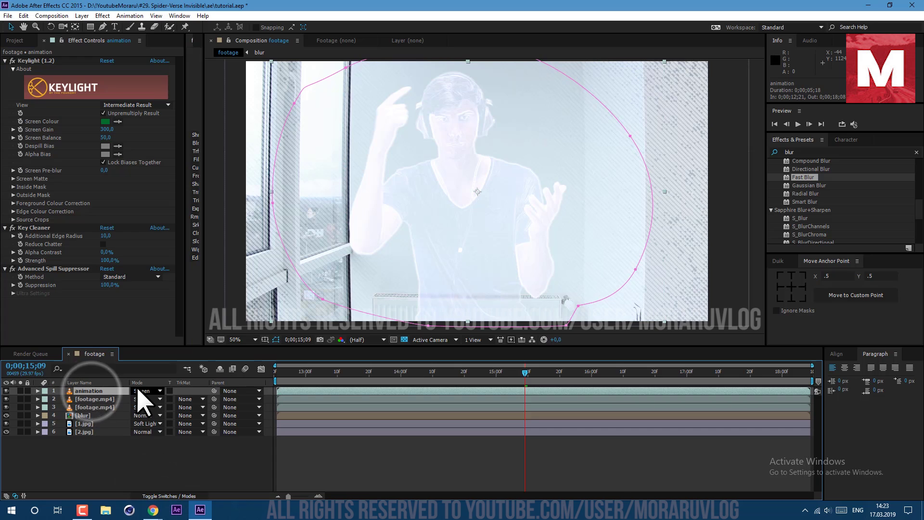
click(144, 391)
click(181, 78)
Pre-compose the animation layer into a precomp named animation.
click(82, 15)
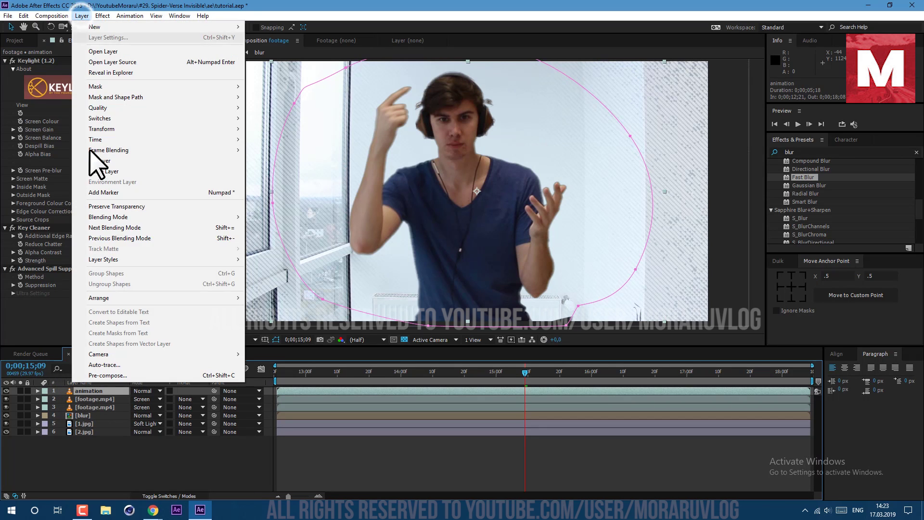
click(114, 377)
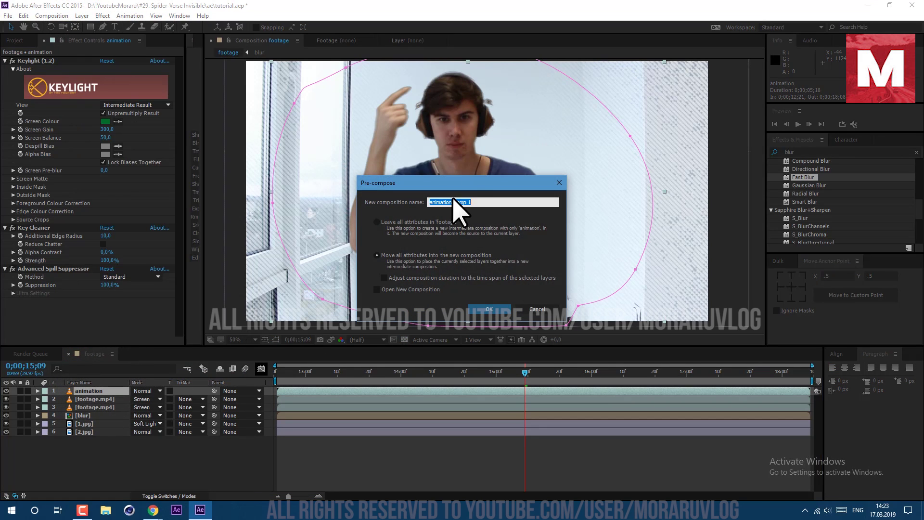
drag(479, 198, 453, 197)
Confirm the animation precomp and open it.
click(489, 309)
double_click(93, 391)
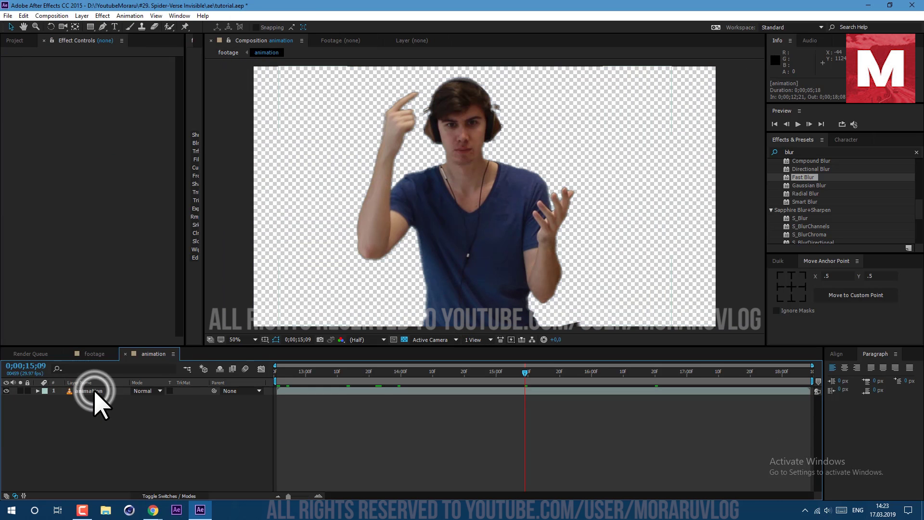
click(99, 392)
click(572, 334)
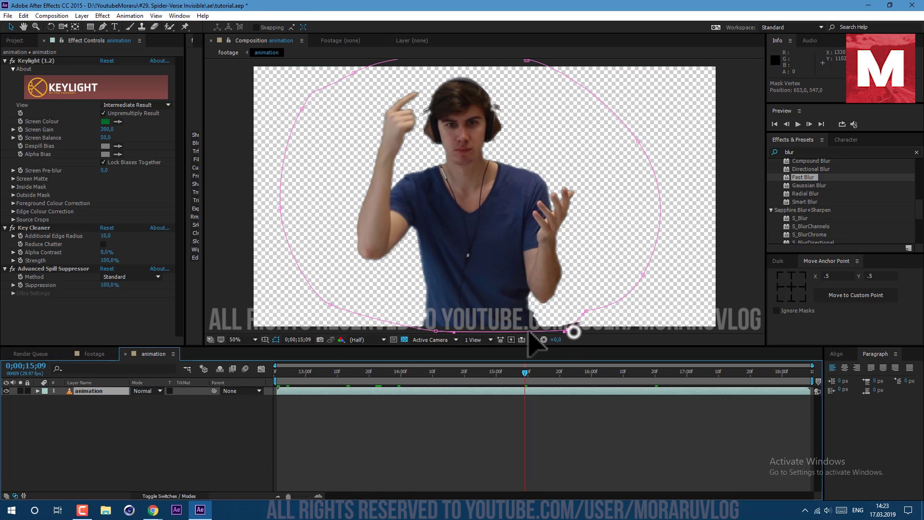
click(149, 446)
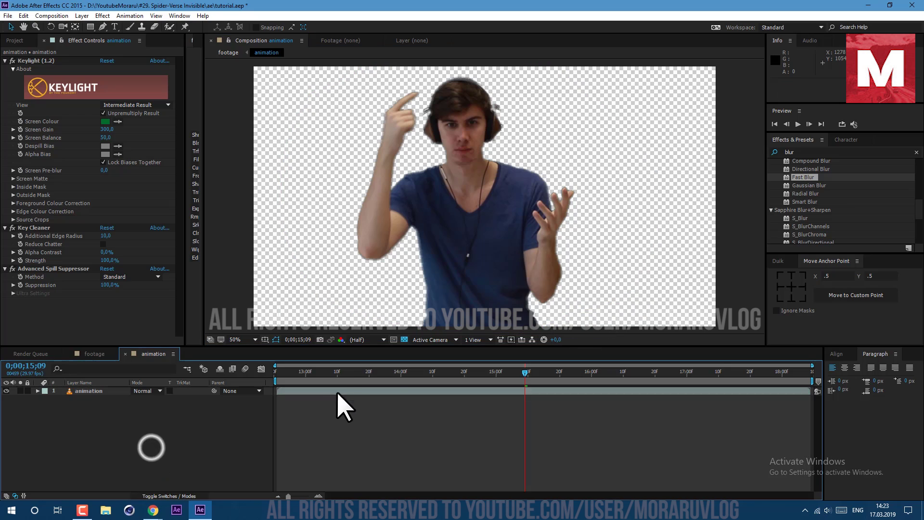
Trim the keyed footage layer so it starts at 0;00;15;13.
drag(354, 373, 537, 392)
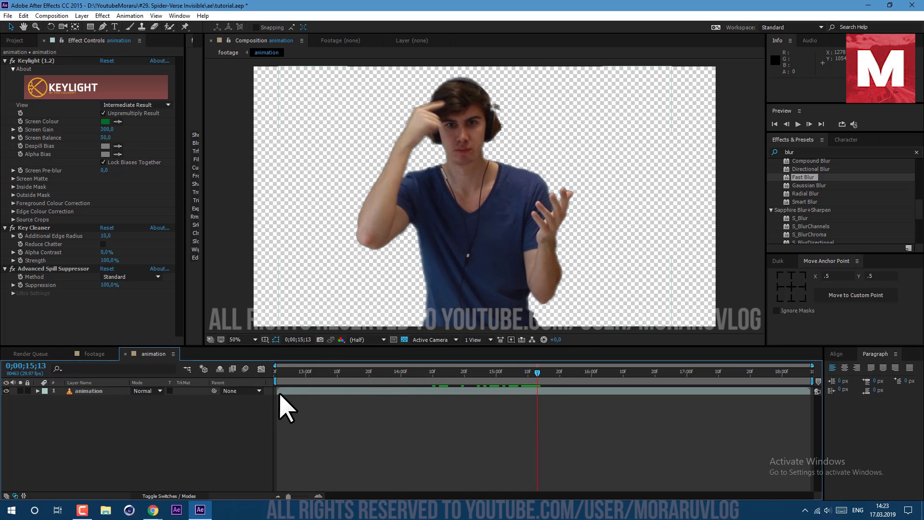
drag(279, 391, 534, 394)
click(132, 439)
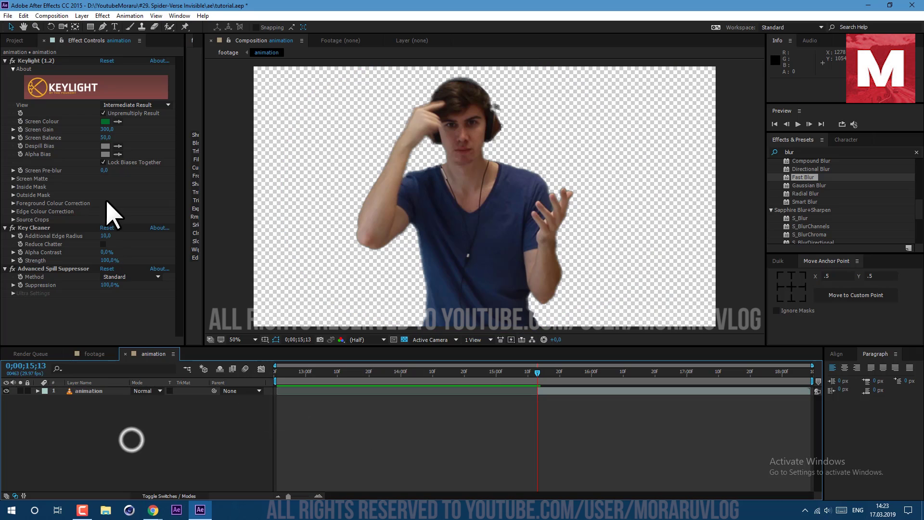
drag(90, 33, 124, 59)
On the animation layer, set Mask 2's mode to Intersect and expand its properties.
click(537, 391)
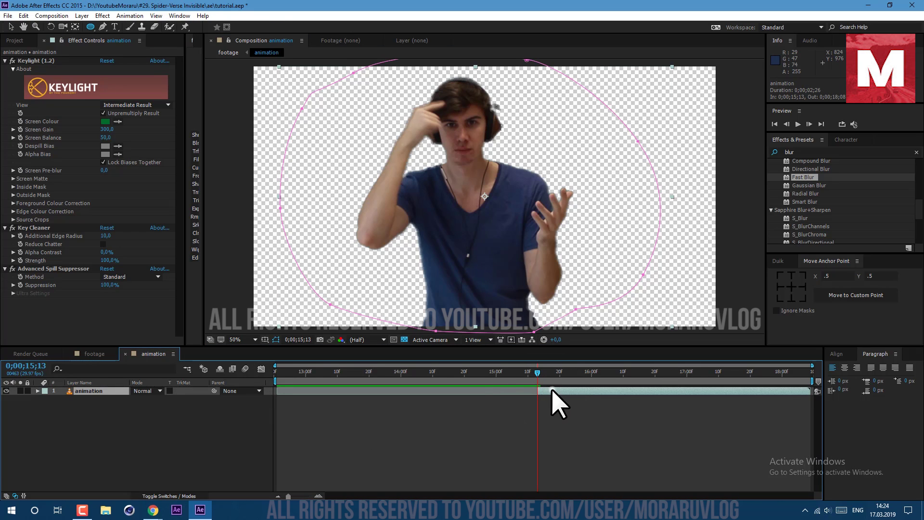
click(552, 389)
click(92, 41)
click(547, 391)
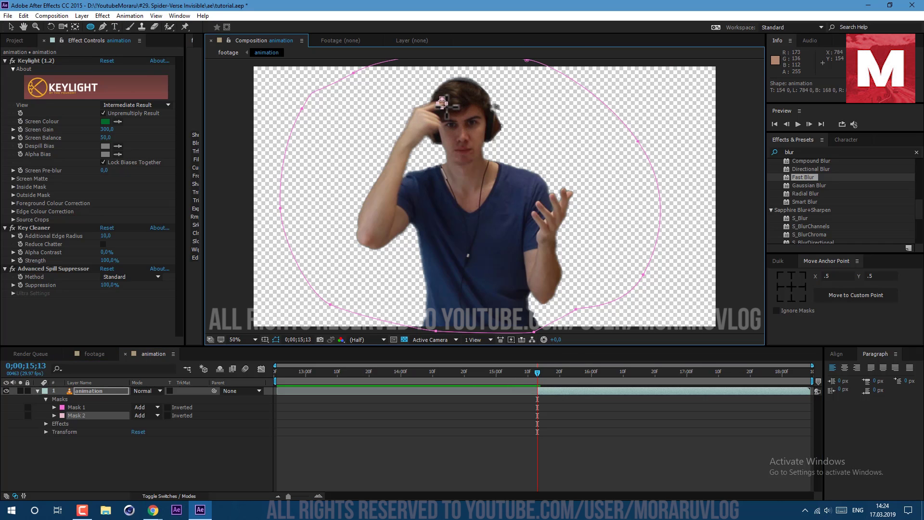
click(157, 416)
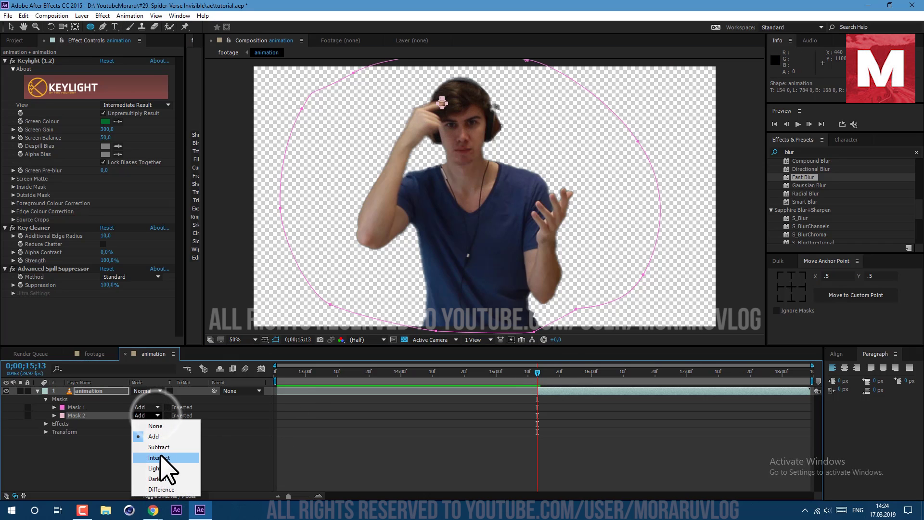
click(160, 457)
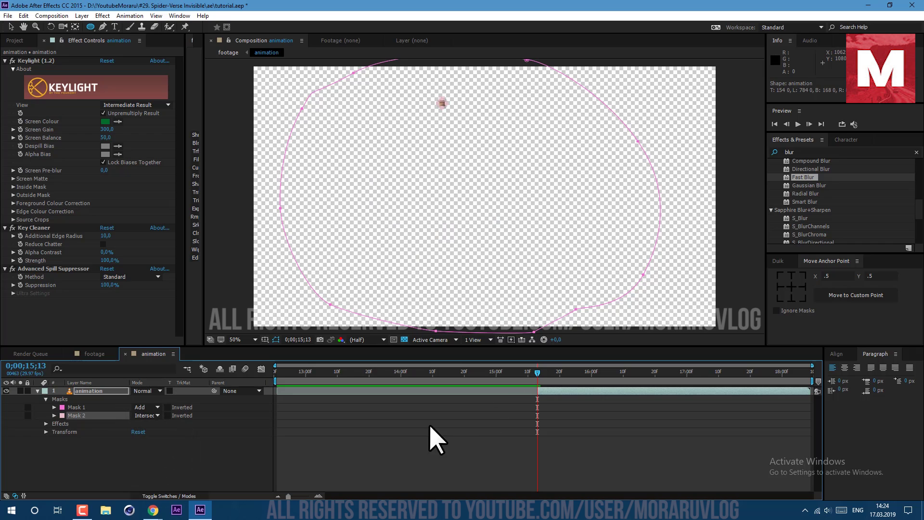
click(55, 415)
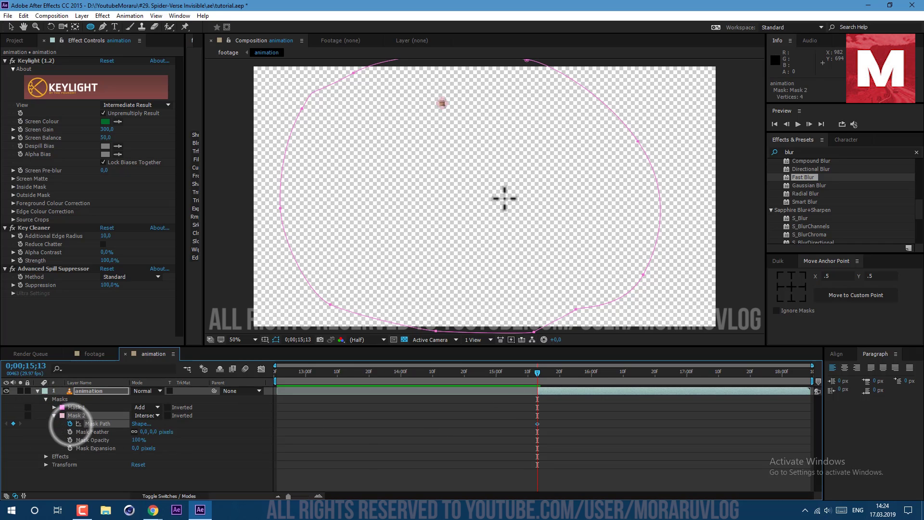
About one second later, enlarge Mask 2 into a large ellipse covering the whole figure, viewed over black.
drag(567, 372, 645, 383)
click(443, 103)
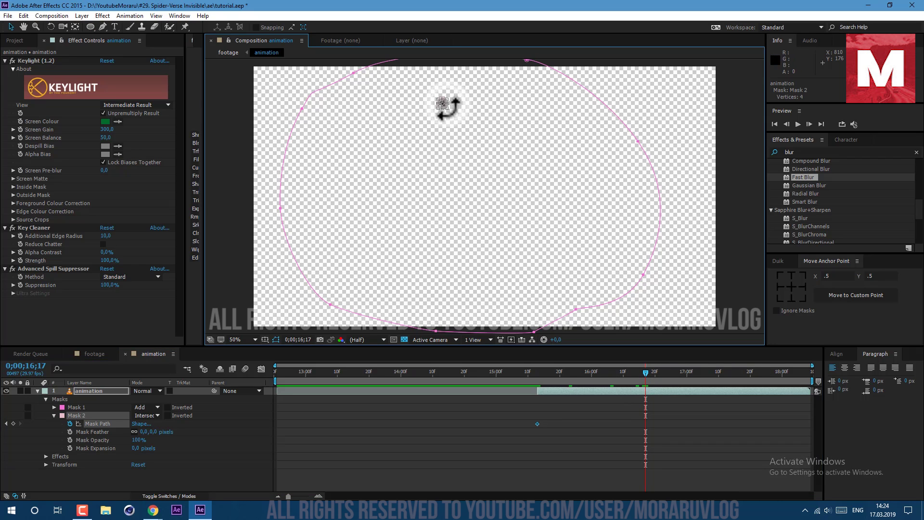
drag(445, 105, 700, 272)
drag(469, 173, 503, 289)
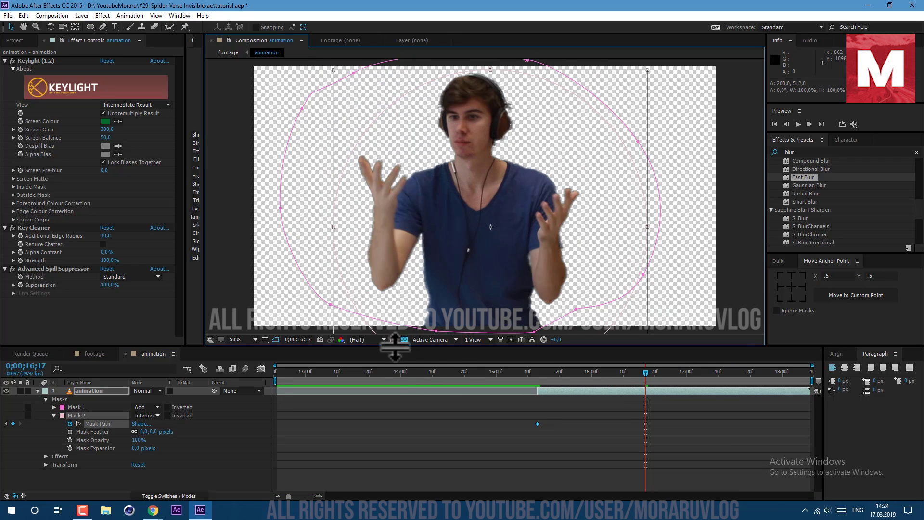
click(403, 339)
drag(490, 230, 485, 225)
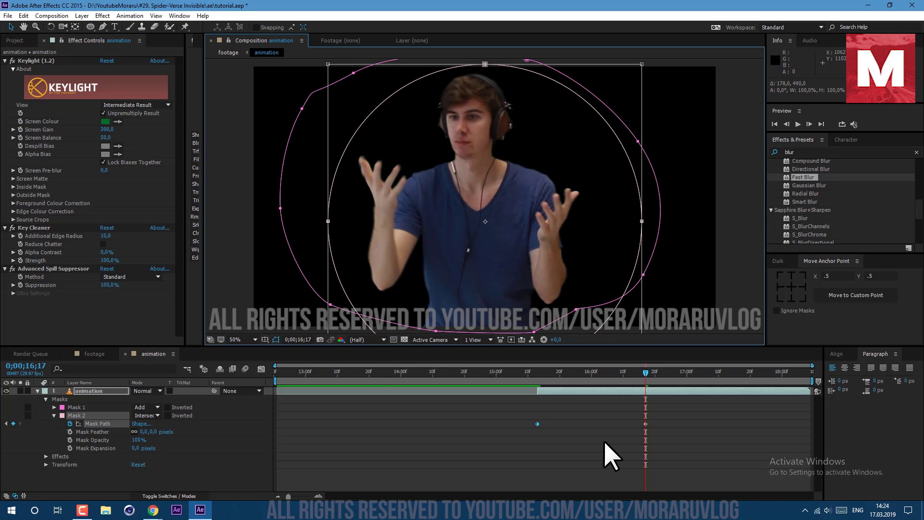
click(644, 432)
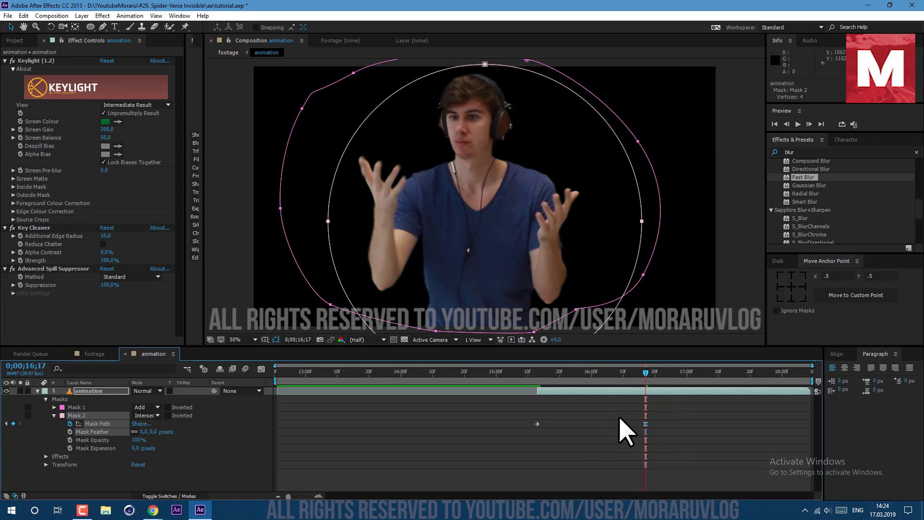
Duplicate Mask 2 as Mask 3 and set Mask 3's mode to Subtract.
click(56, 423)
click(68, 423)
key(Page_Up)
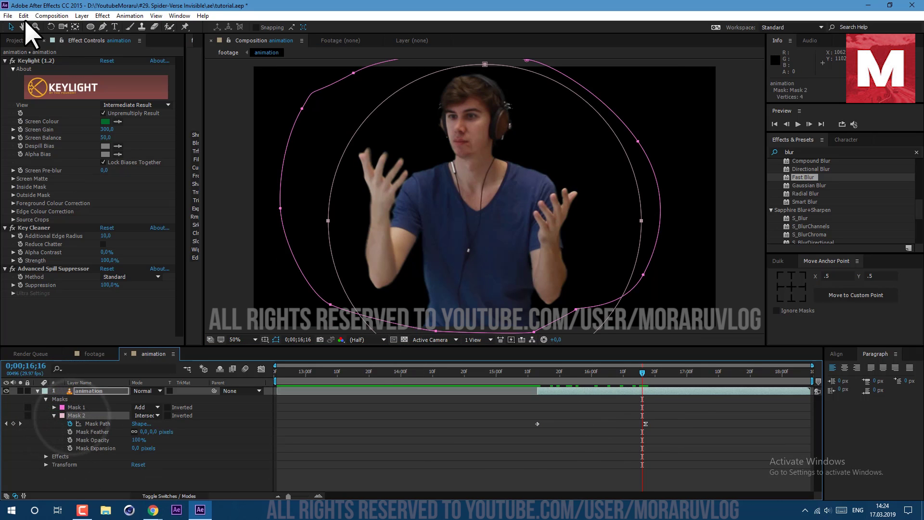
click(24, 16)
click(56, 124)
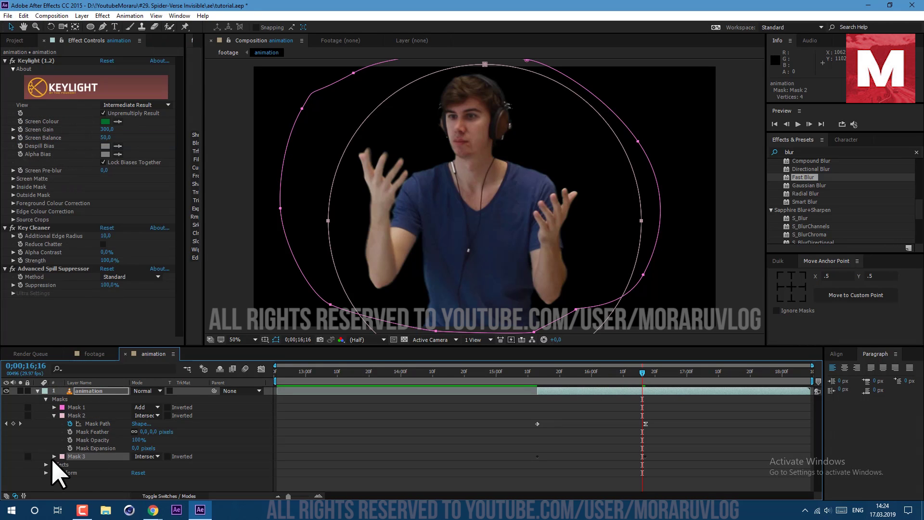
click(144, 456)
click(156, 407)
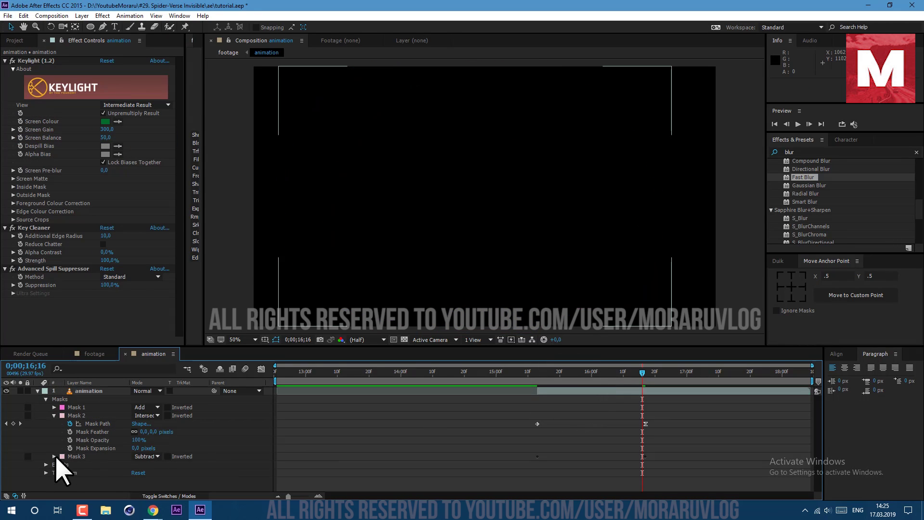
click(54, 456)
scroll(459, 451, down, 1)
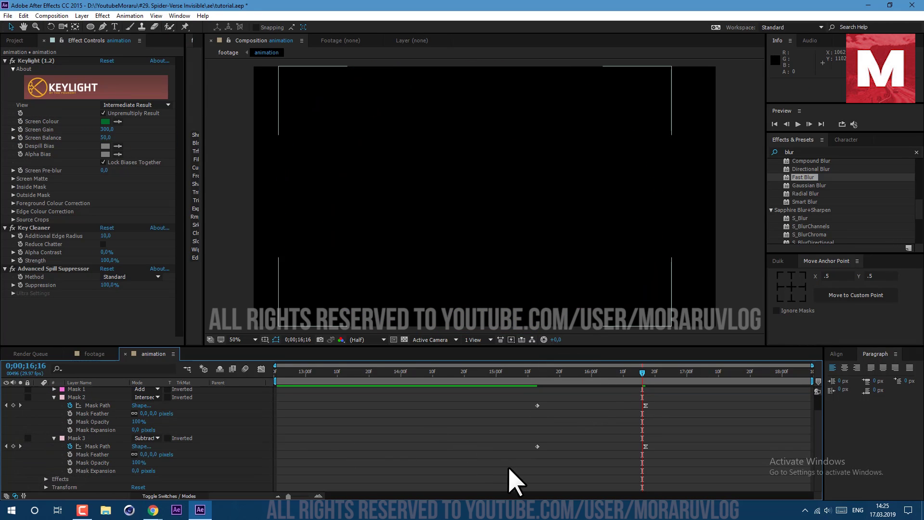
Shift Mask 3's path keyframes later and stretch its growth over a longer time.
drag(515, 441, 552, 466)
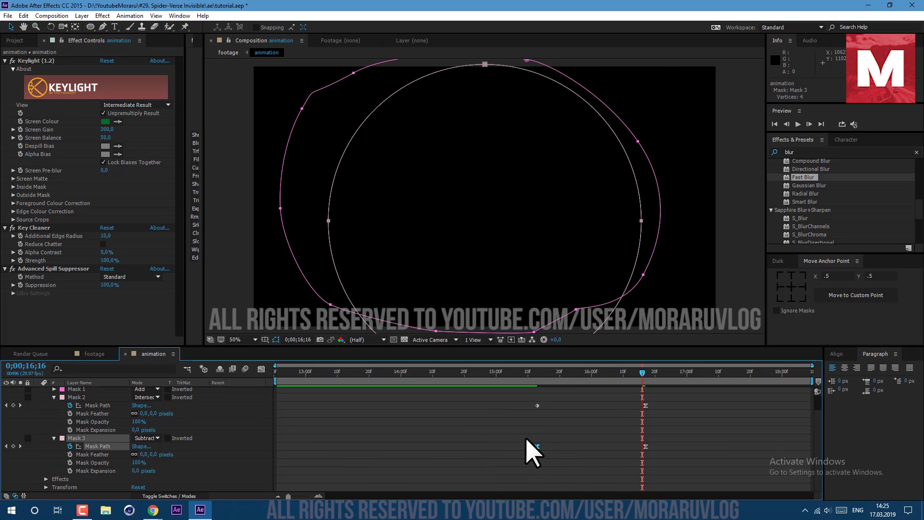
click(536, 446)
drag(536, 446, 582, 447)
click(620, 452)
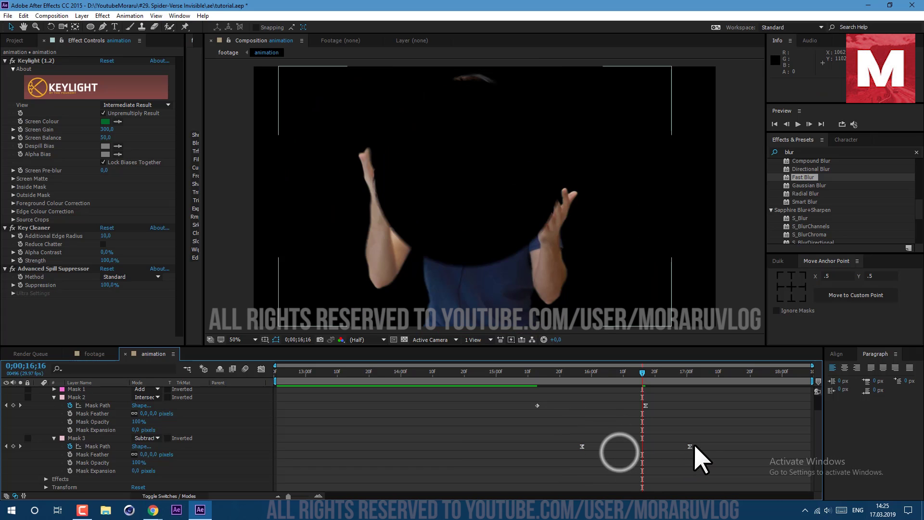
drag(689, 447, 810, 466)
click(799, 445)
Ease Mask 3 to grow fast then slow in the Graph Editor, set the work area, and preview.
click(261, 369)
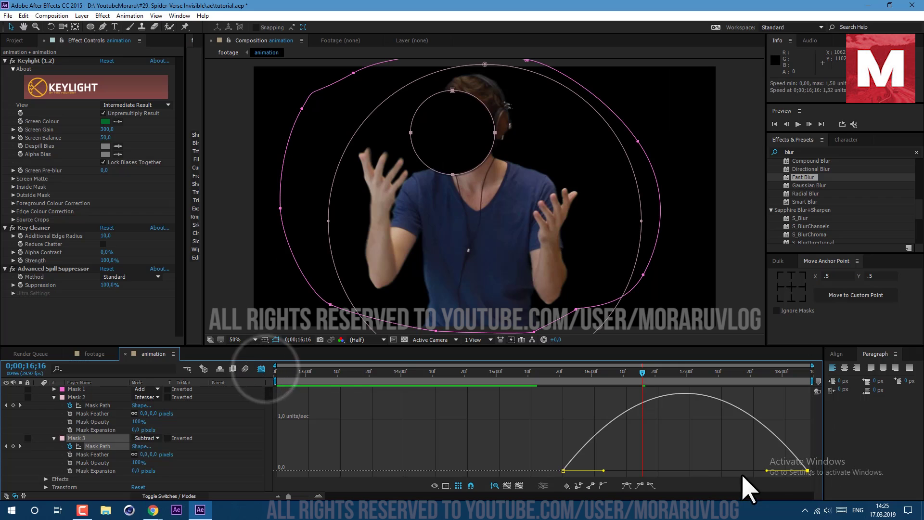
drag(766, 470, 621, 477)
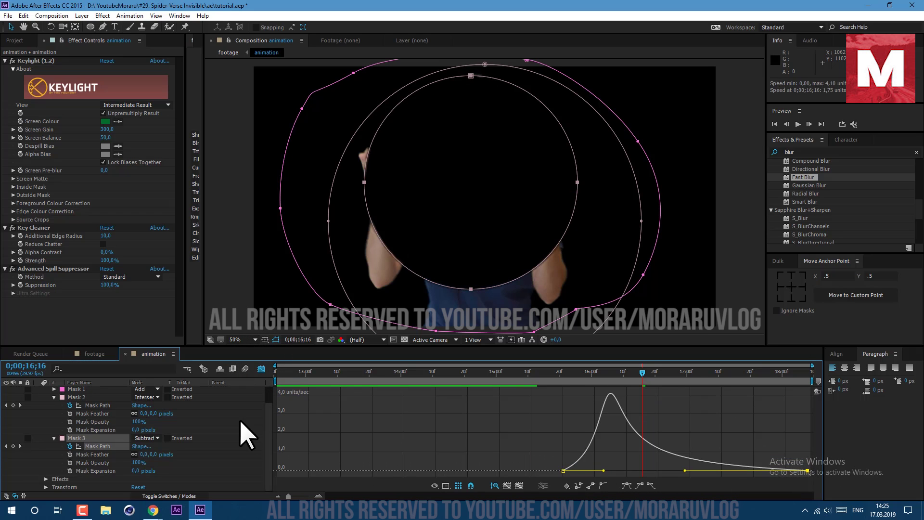
click(261, 368)
drag(274, 381, 503, 381)
key(space)
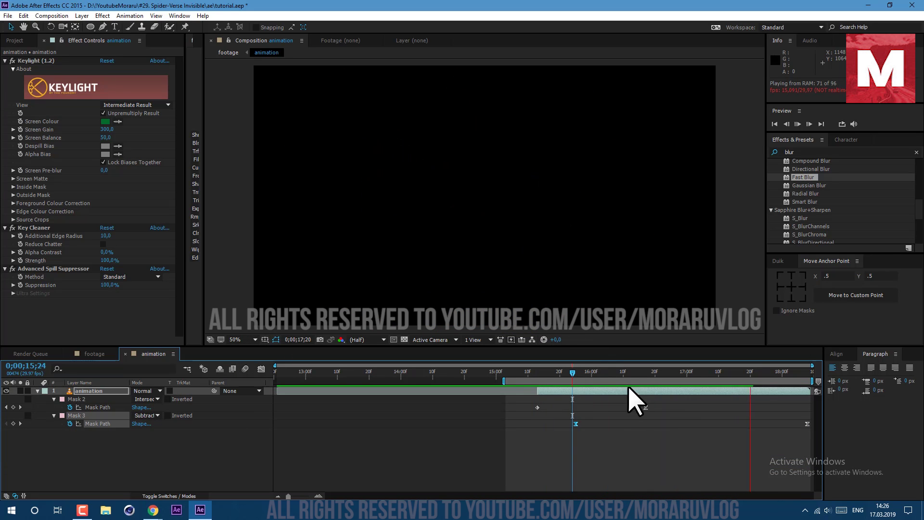
In the footage comp, set the animation layer's blending mode to Screen.
click(38, 391)
click(80, 420)
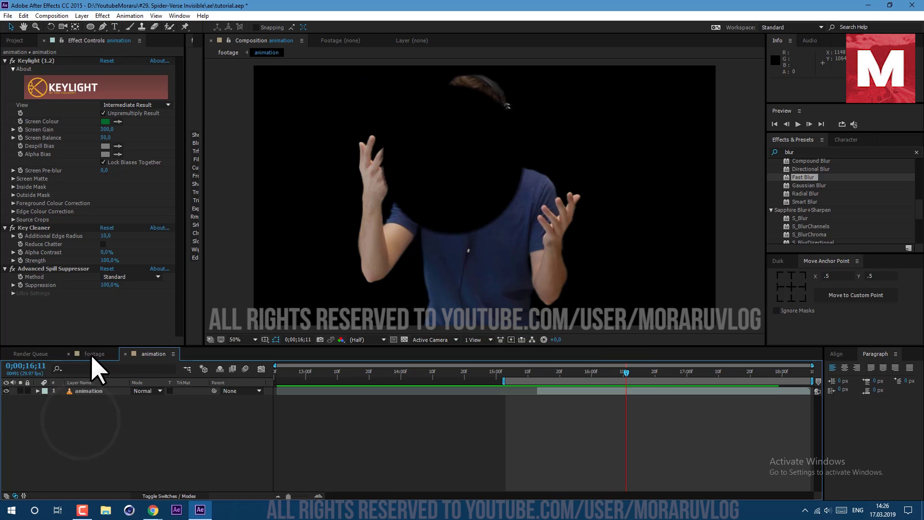
click(94, 355)
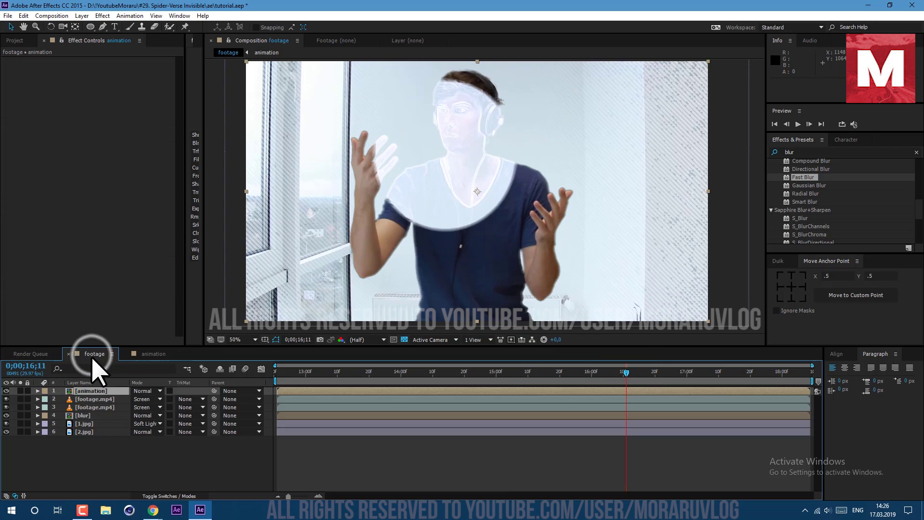
click(107, 391)
click(145, 391)
click(183, 206)
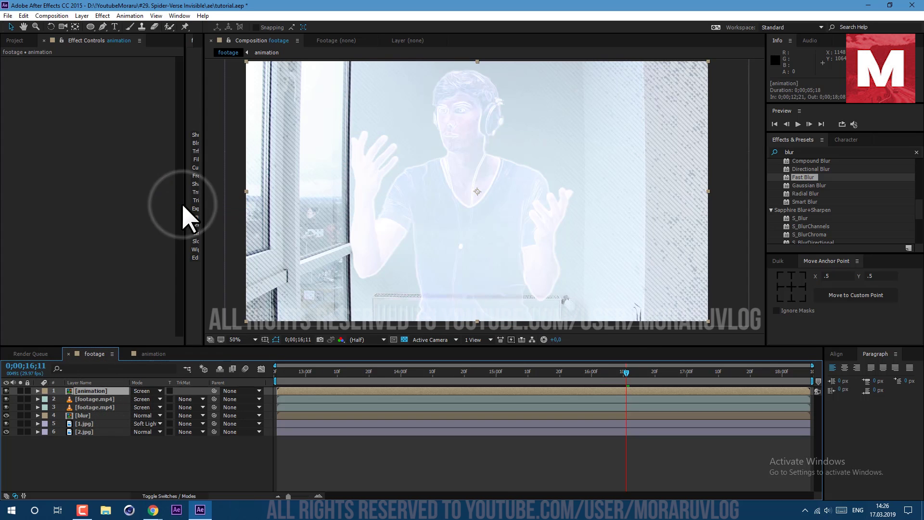
Create a new solid layer named 'particular'.
click(82, 15)
mouse_move(145, 27)
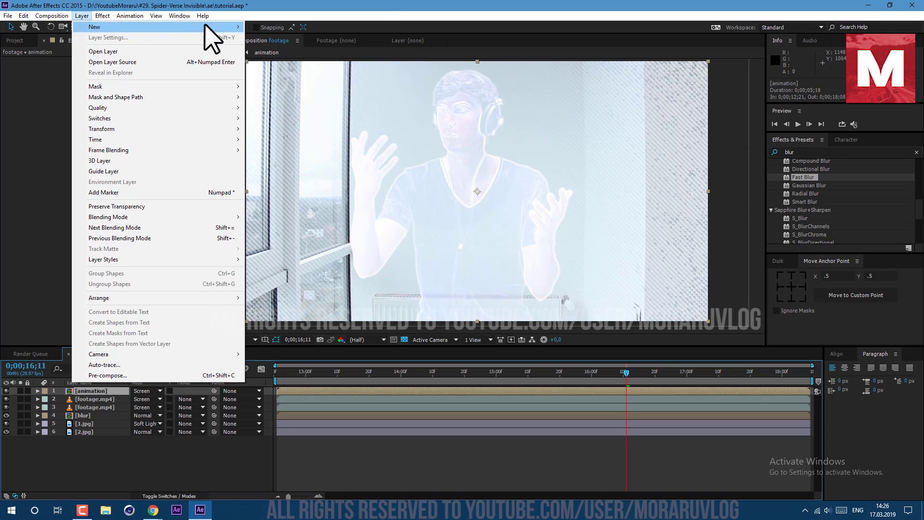
click(266, 37)
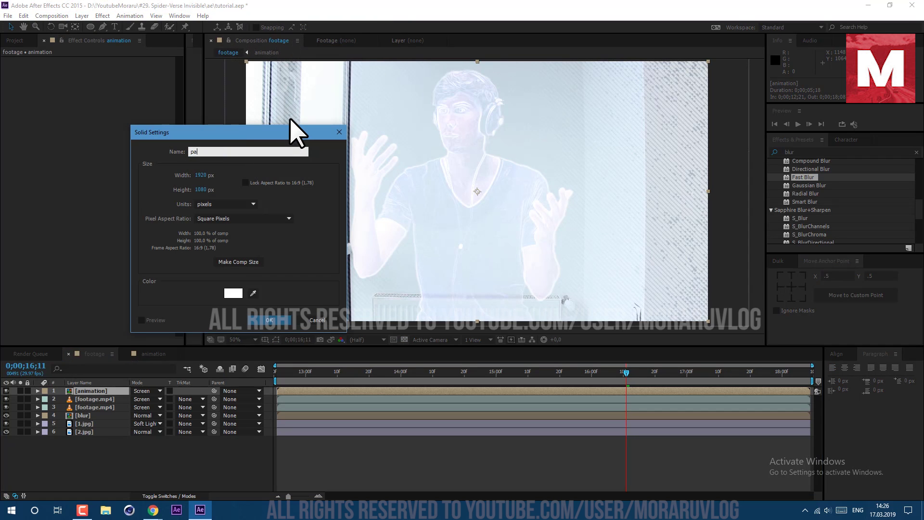
text(particular)
key(Return)
Apply the Particular effect to the particular solid.
double_click(796, 152)
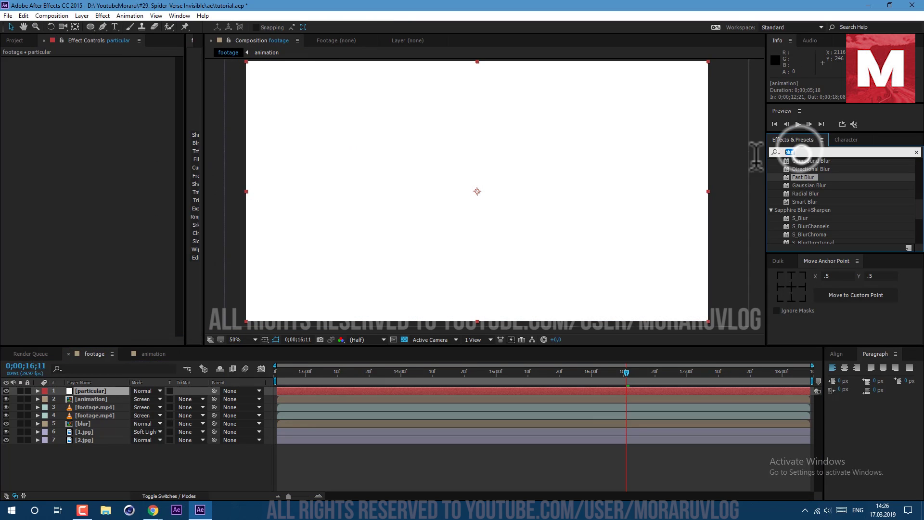
text(particul)
drag(803, 212, 108, 391)
click(13, 122)
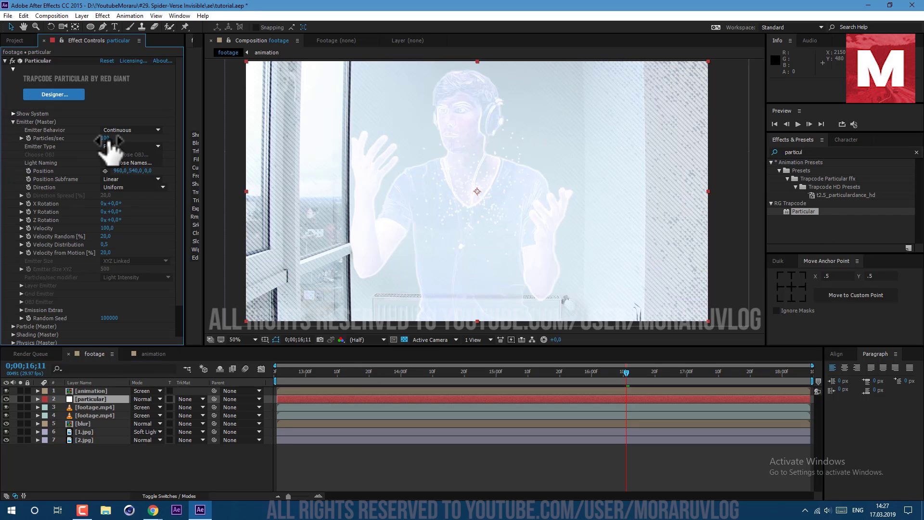
Set Particles/sec to 1500, Velocity to 0, and Emitter Type to Layer.
click(107, 139)
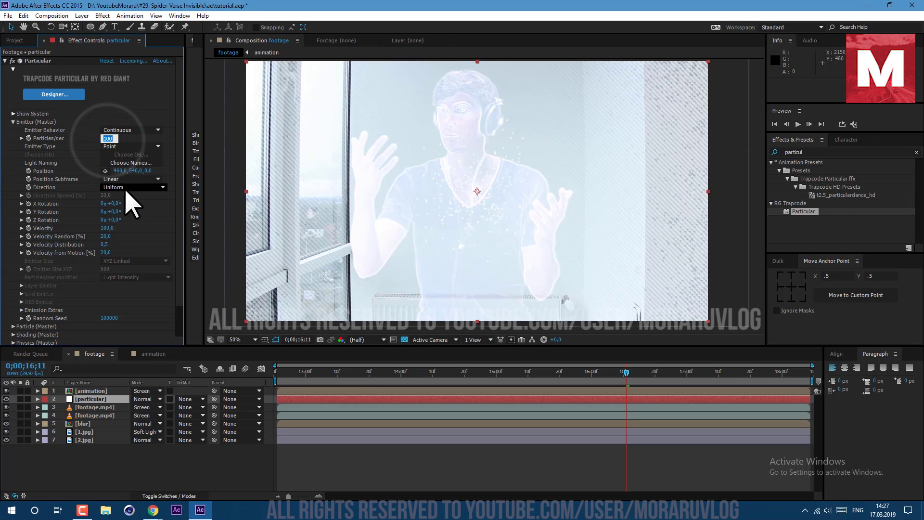
click(108, 228)
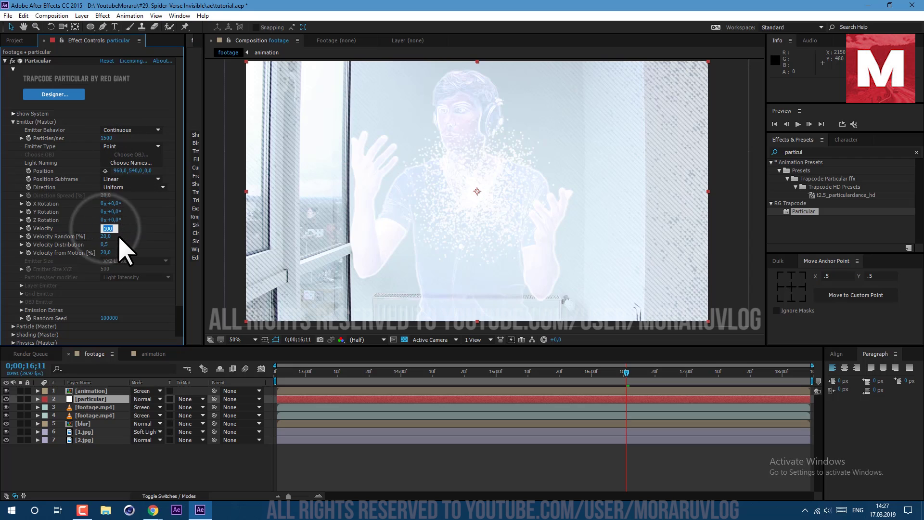
text(0)
key(Return)
click(130, 146)
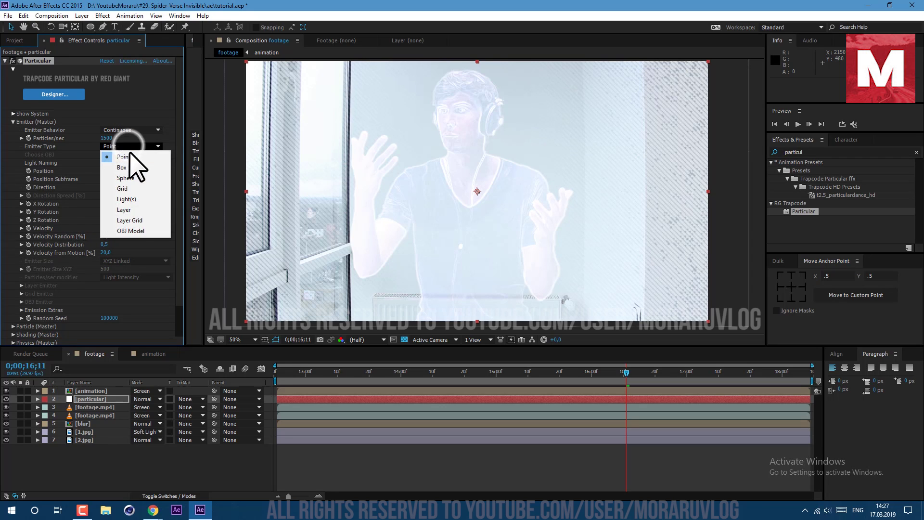
click(132, 210)
scroll(137, 225, down, 1)
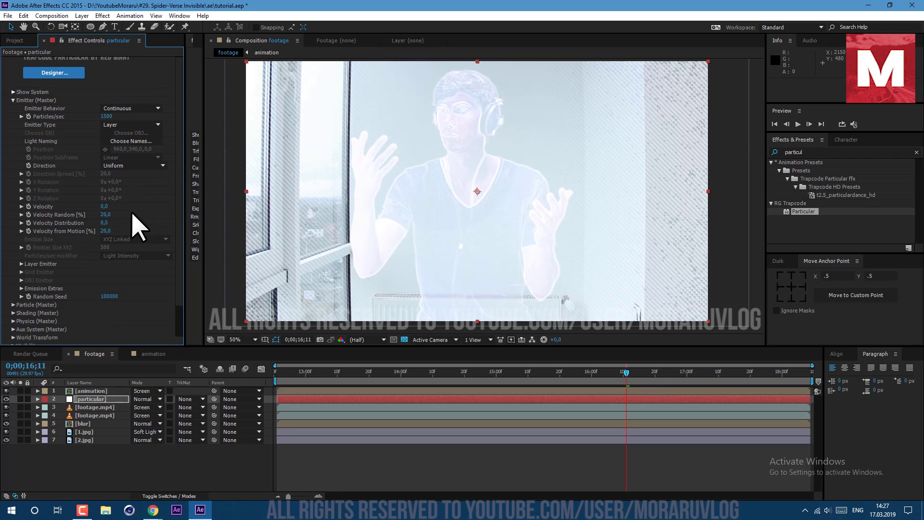
click(21, 263)
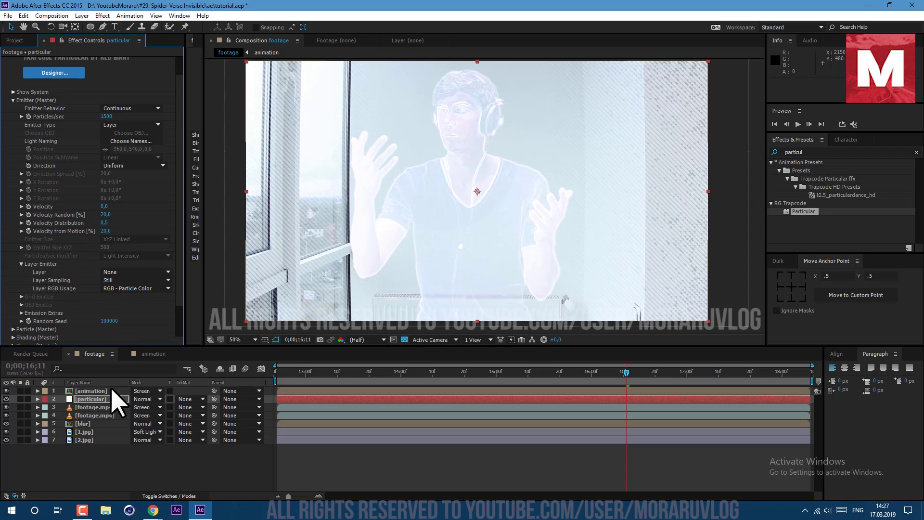
click(106, 391)
Make the animation layer 3D, set it as Particular's emitter layer, and preview.
click(162, 496)
click(184, 391)
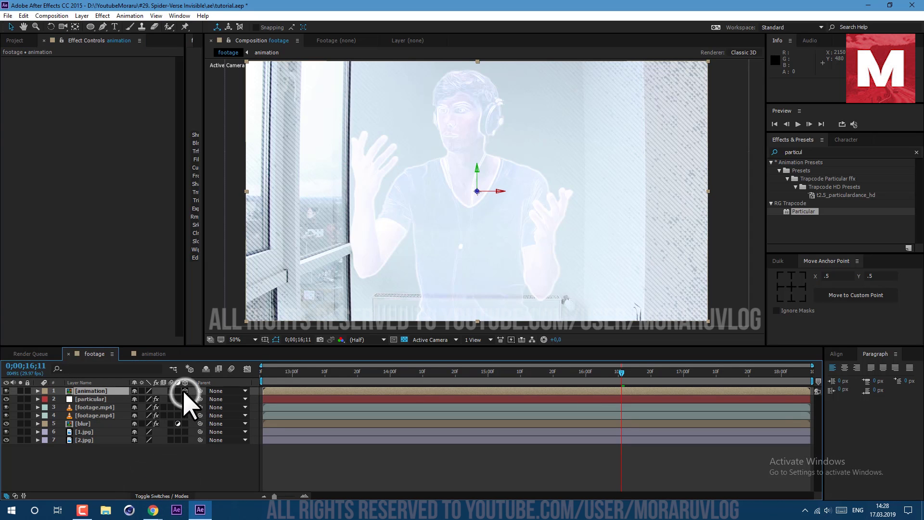
click(96, 398)
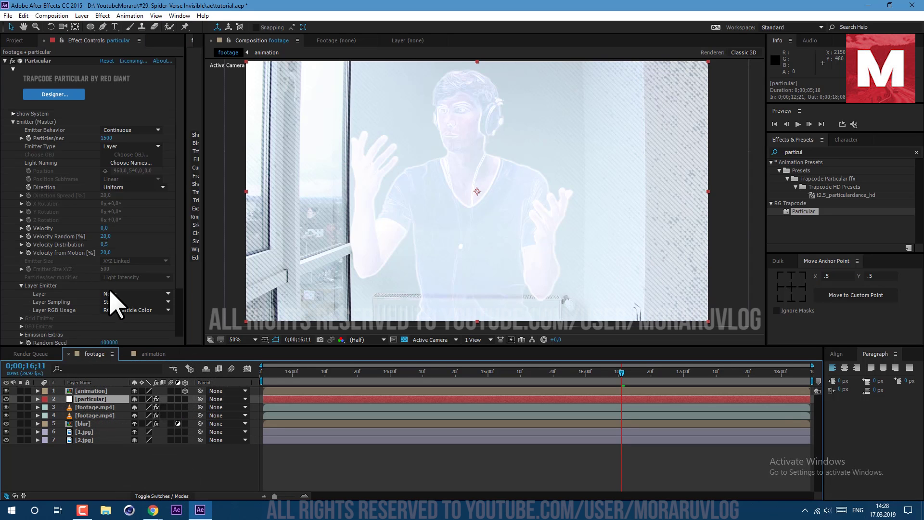
click(116, 294)
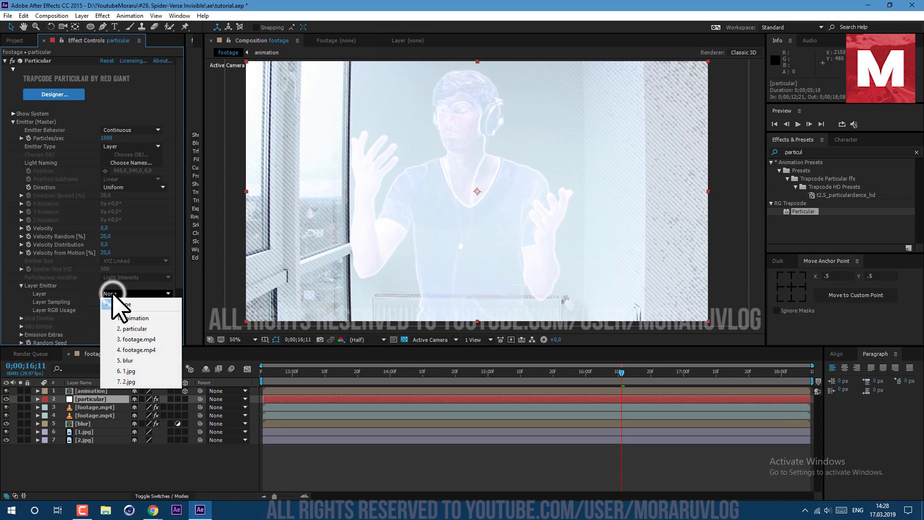
click(129, 318)
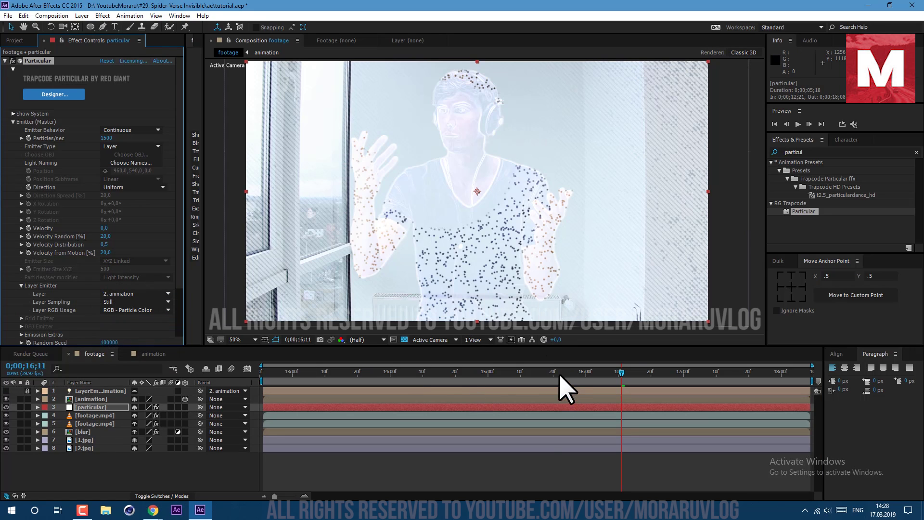
drag(556, 373, 514, 391)
key(space)
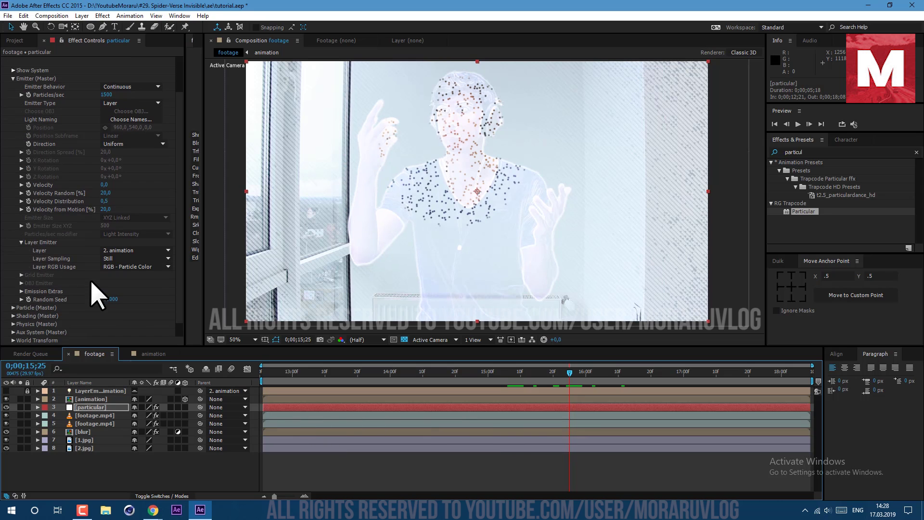
Set particle Life to 0.8 seconds, Sphere Feather to 0, and Size to 55.
scroll(16, 300, down, 5)
click(109, 160)
text(0,8)
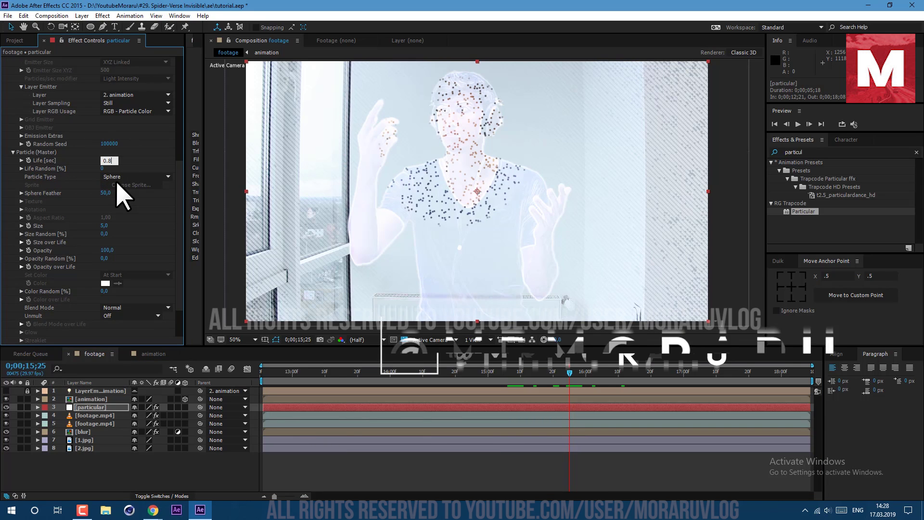
key(Return)
click(111, 192)
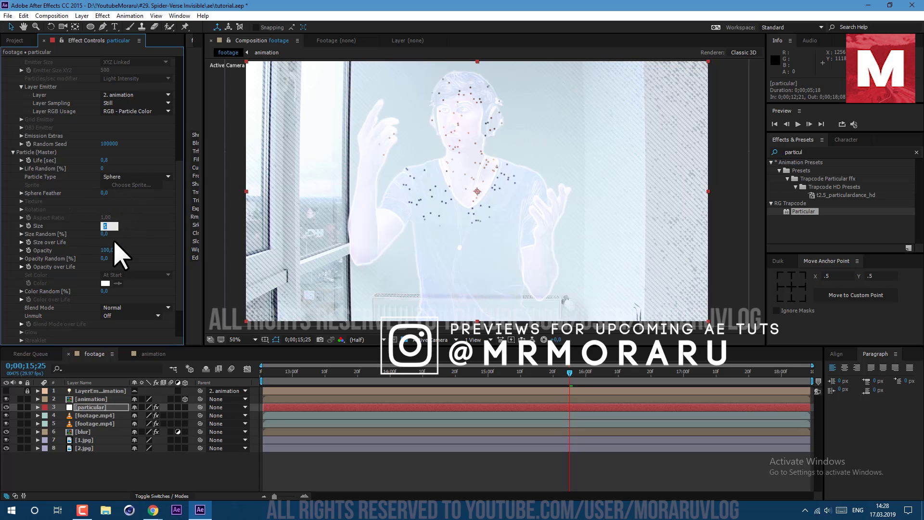
text(55)
key(Return)
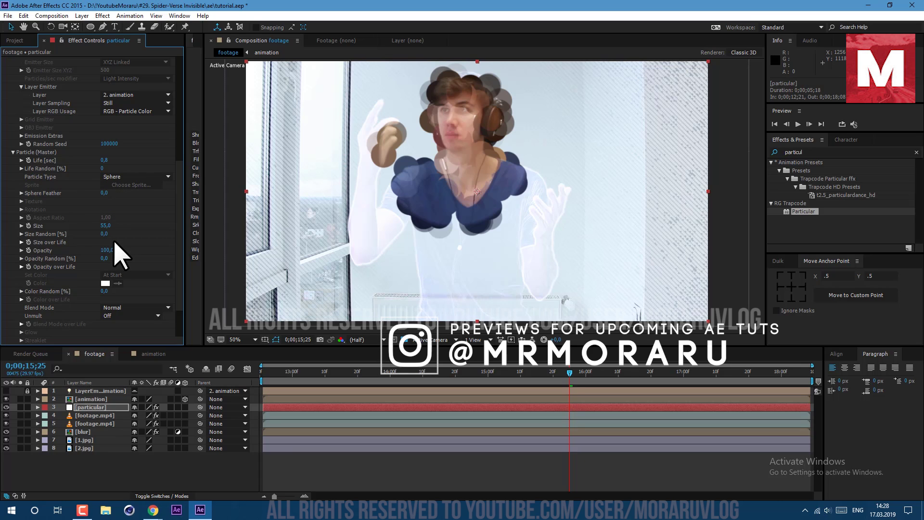
Set Size Random to 100% and apply a descending Size over Life curve.
click(104, 234)
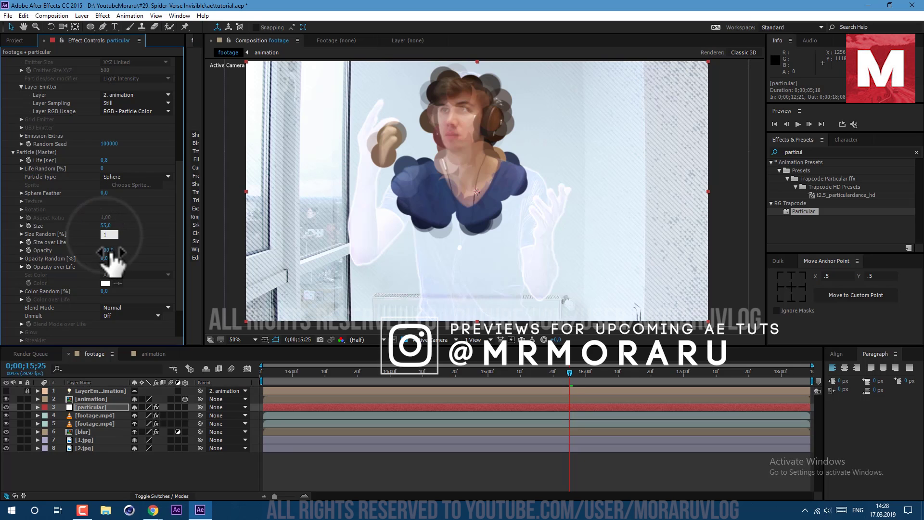
scroll(25, 274, down, 3)
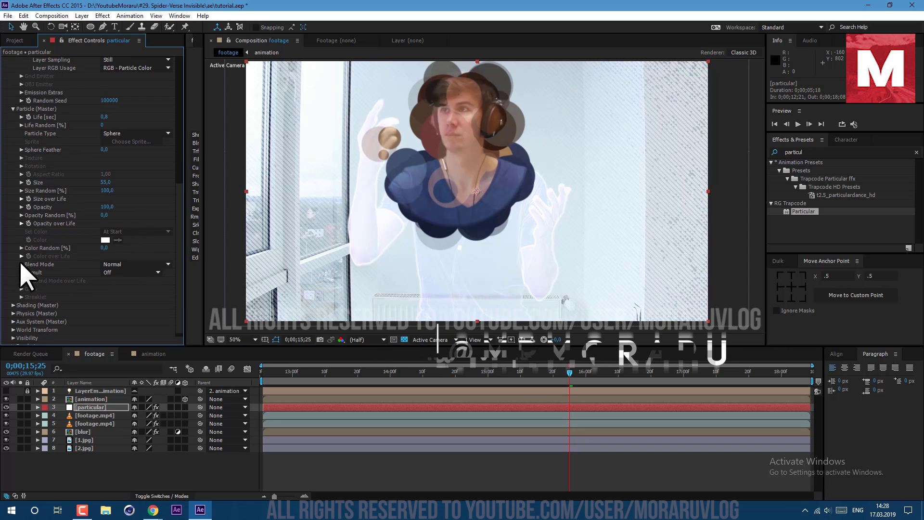
click(21, 198)
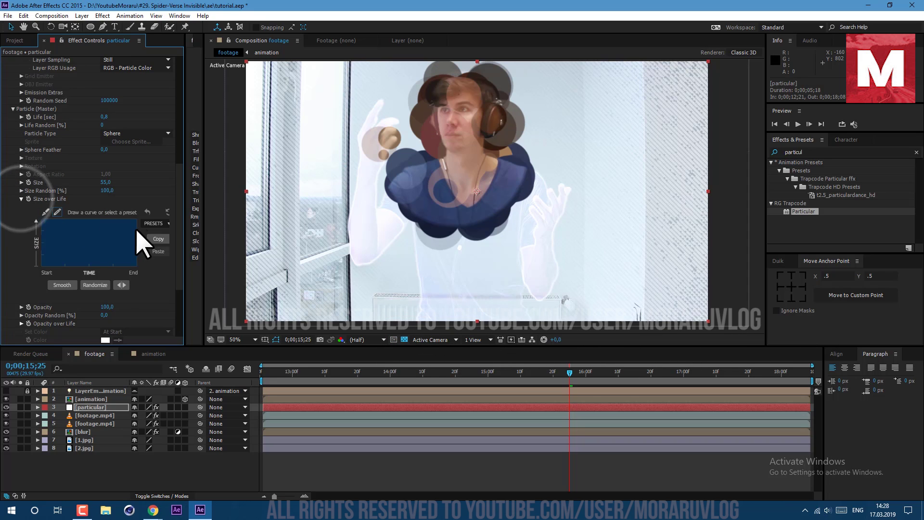
click(159, 238)
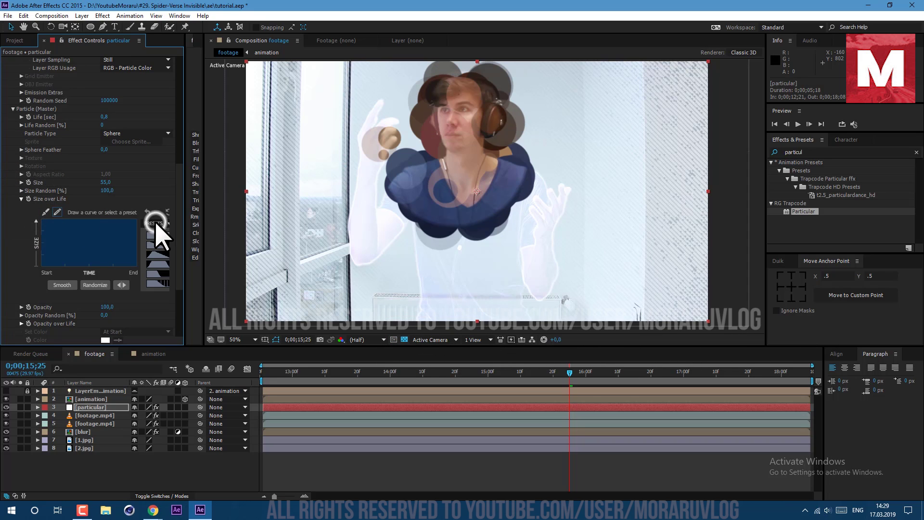
click(156, 256)
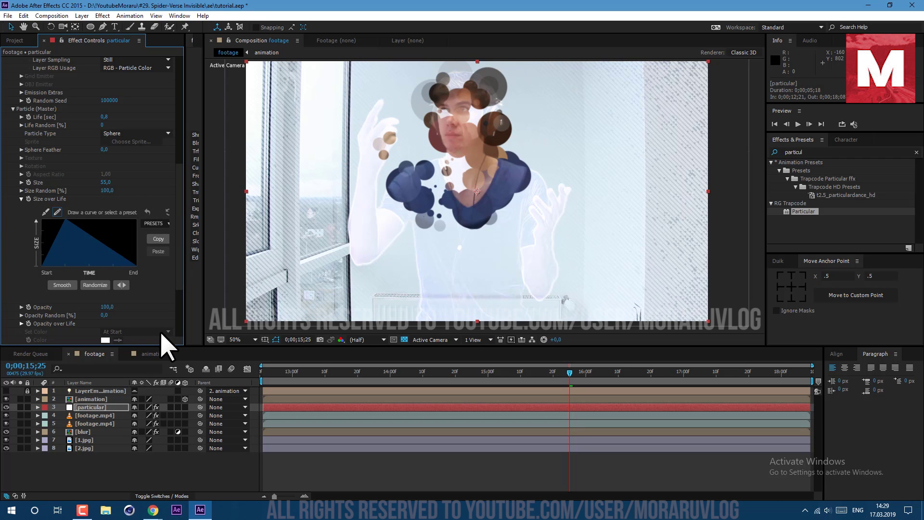
Duplicate the blur layer, rename the copy 'matte', and make it an adjustment layer.
click(93, 423)
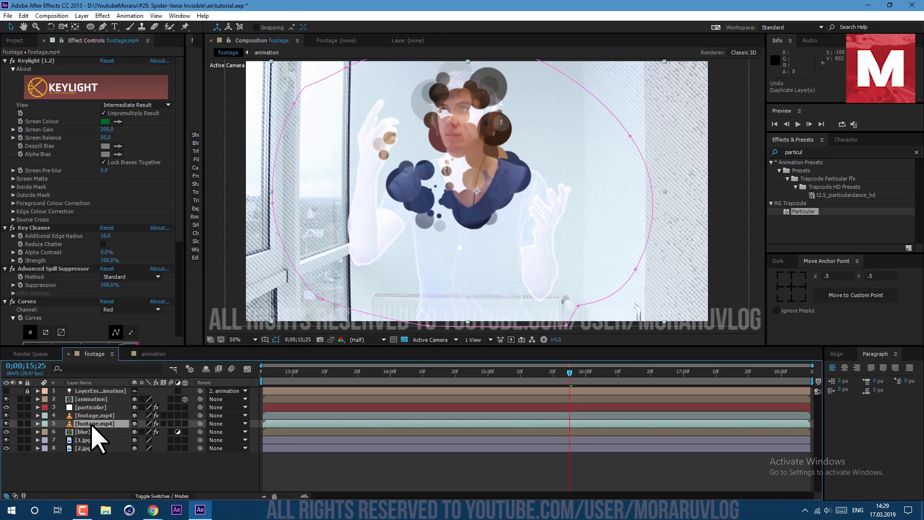
click(91, 431)
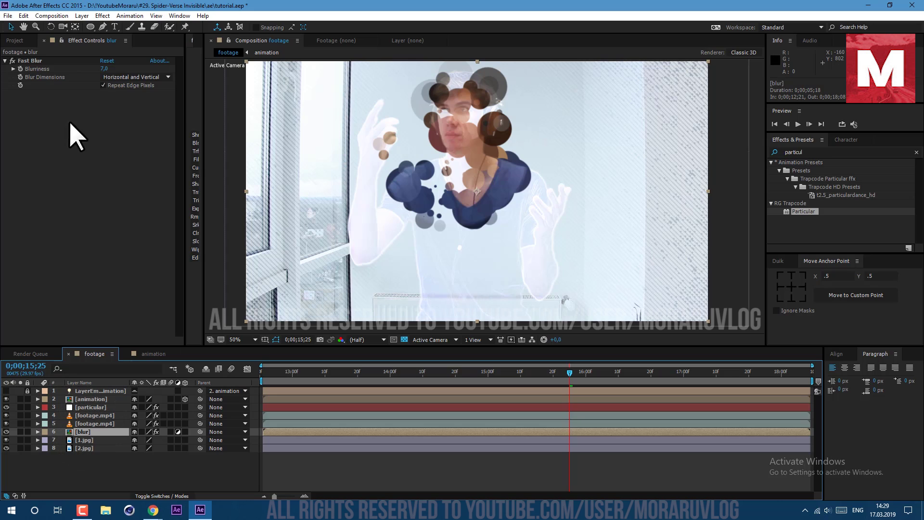
click(23, 16)
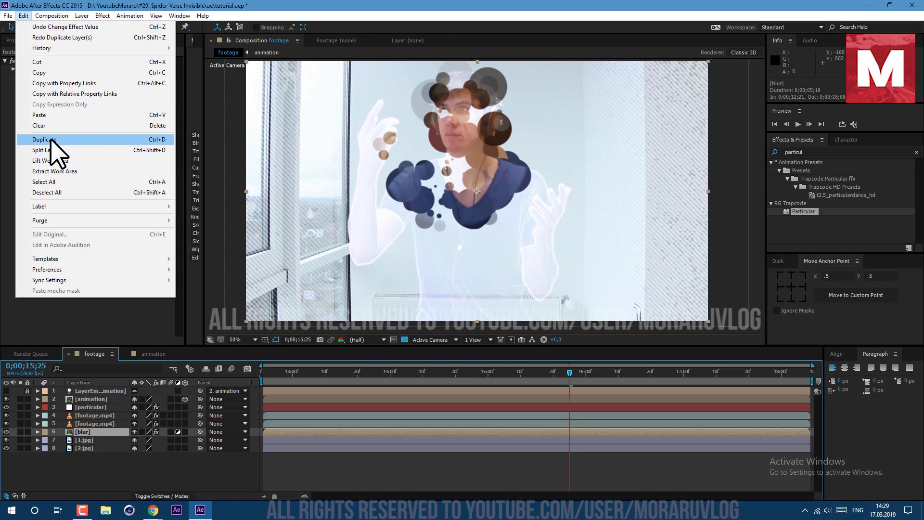
click(51, 139)
click(87, 433)
key(Return)
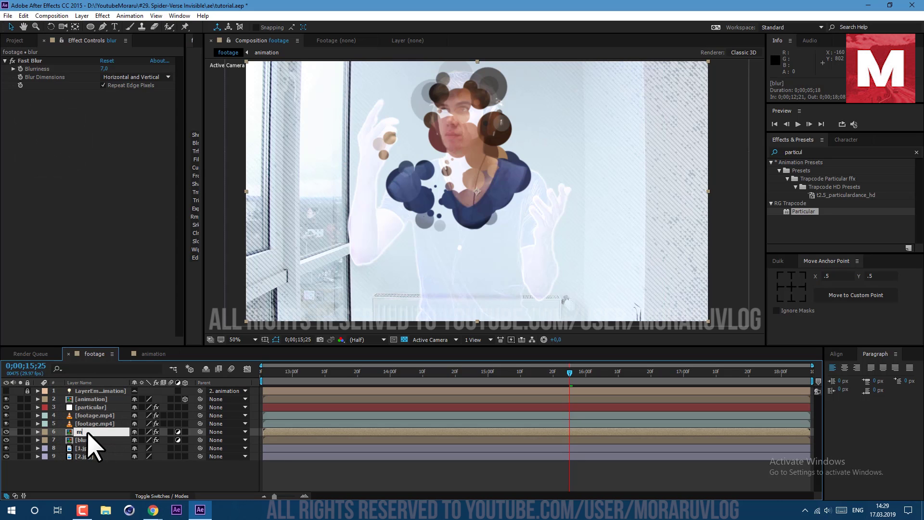
click(178, 431)
Move matte above particular, delete its Fast Blur, and set particular's TrkMat to Alpha Matte.
click(156, 495)
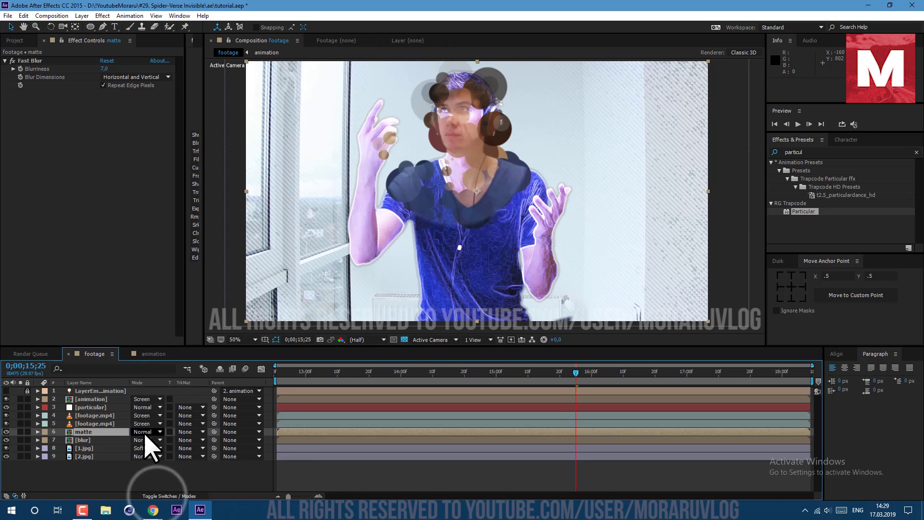
drag(100, 433, 97, 403)
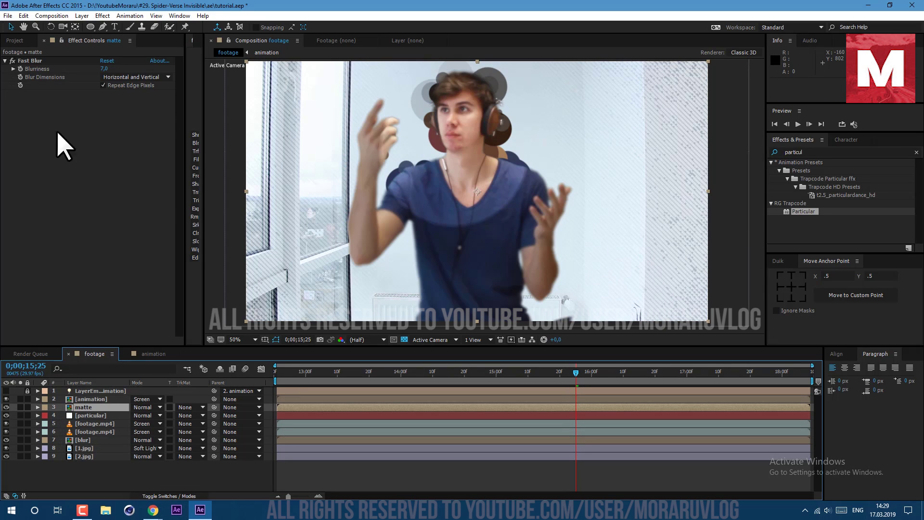
click(24, 61)
key(Delete)
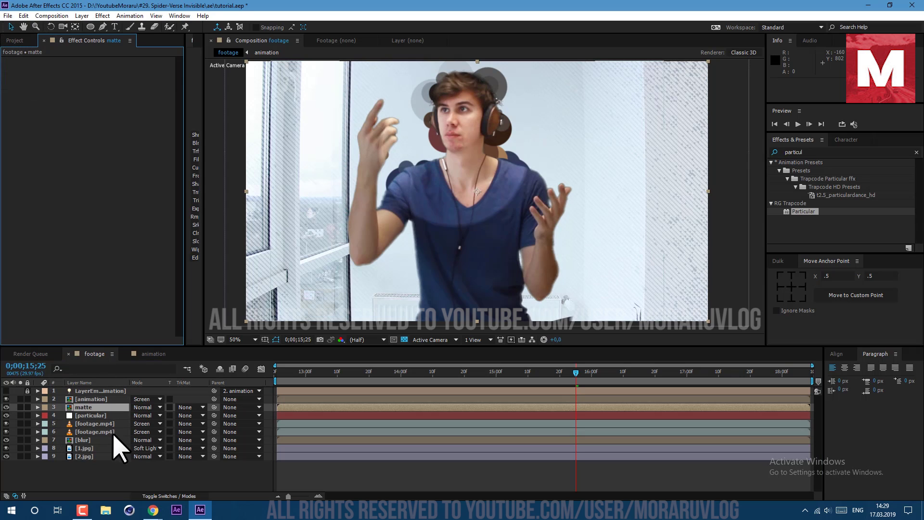
click(93, 414)
click(191, 415)
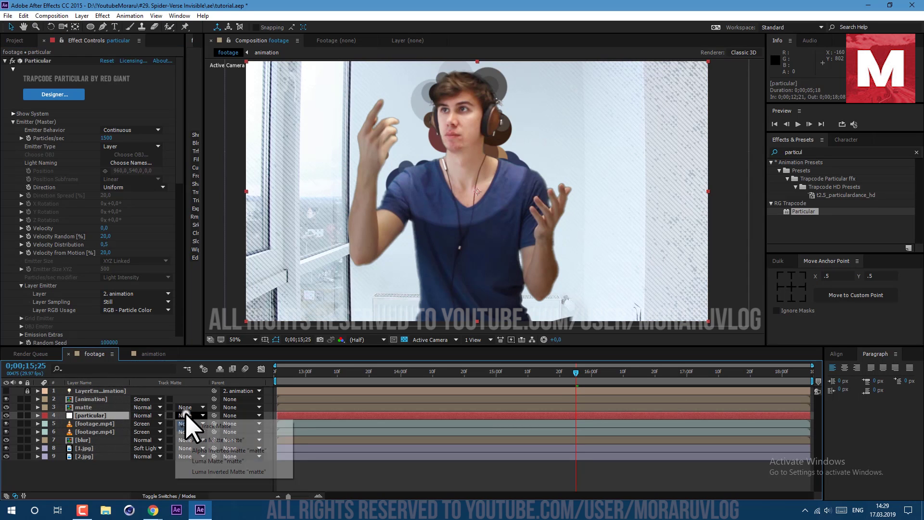
click(195, 440)
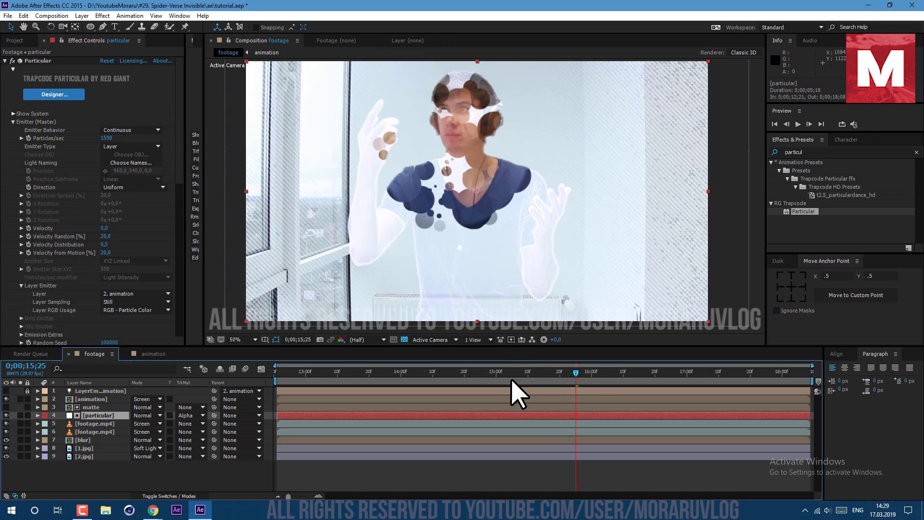
mouse_move(574, 374)
mouse_down()
mouse_move(551, 374)
mouse_move(588, 373)
mouse_up()
Add Curves to the animation layer and bend the RGB curve upward to brighten it.
click(86, 399)
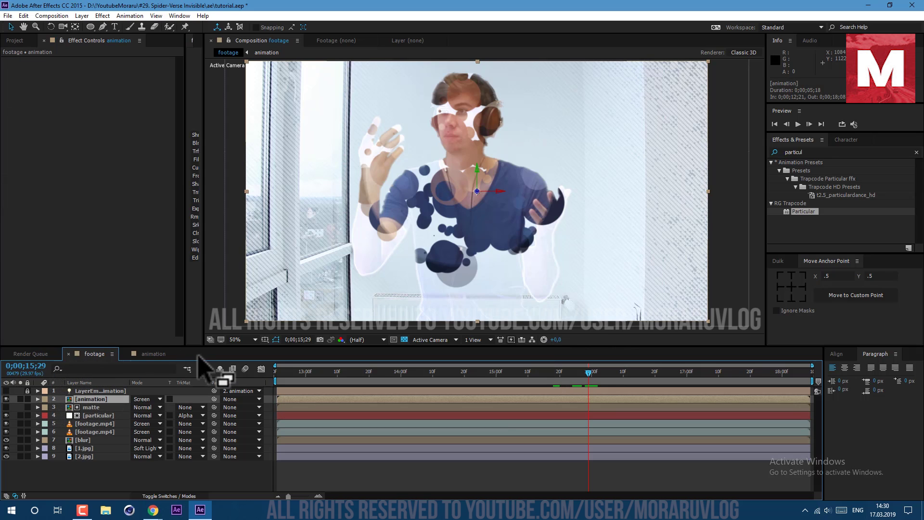
click(103, 16)
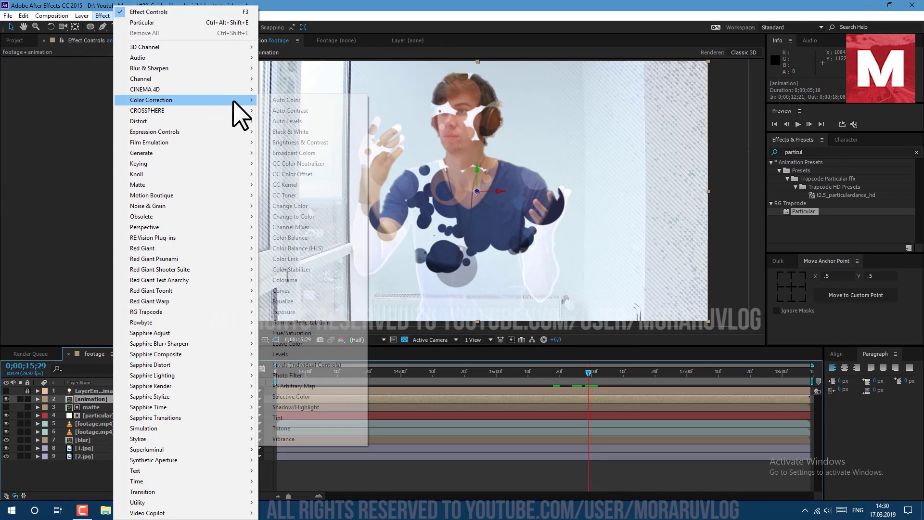
mouse_move(238, 113)
click(290, 290)
drag(92, 146, 86, 128)
click(54, 185)
Add a Tint effect with Amount to Tint set to 12%.
click(103, 16)
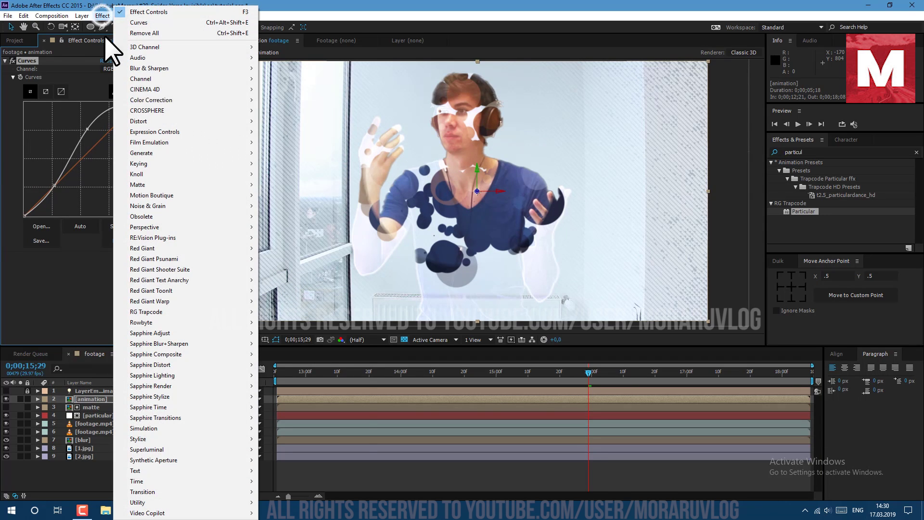
mouse_move(207, 99)
click(293, 417)
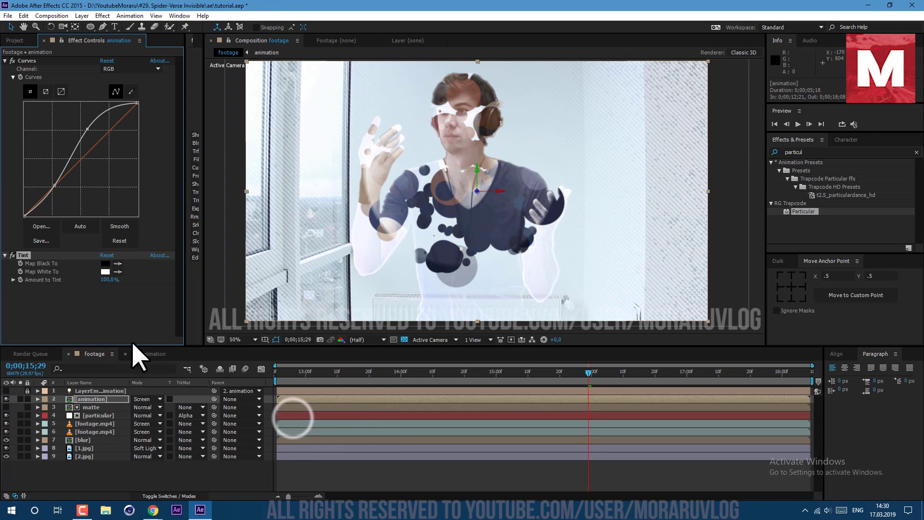
text(12)
key(Return)
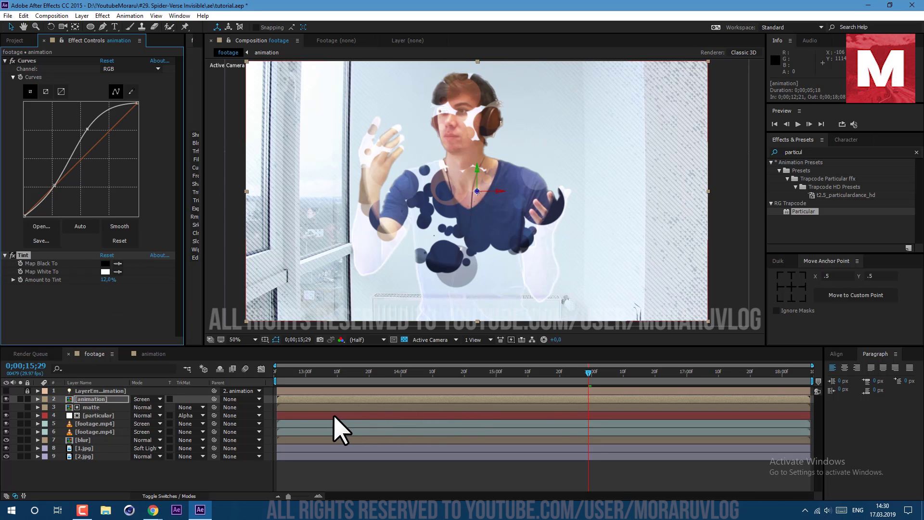
Split the footage layer, move the new copy to second place, and keep only Keylight.
click(95, 423)
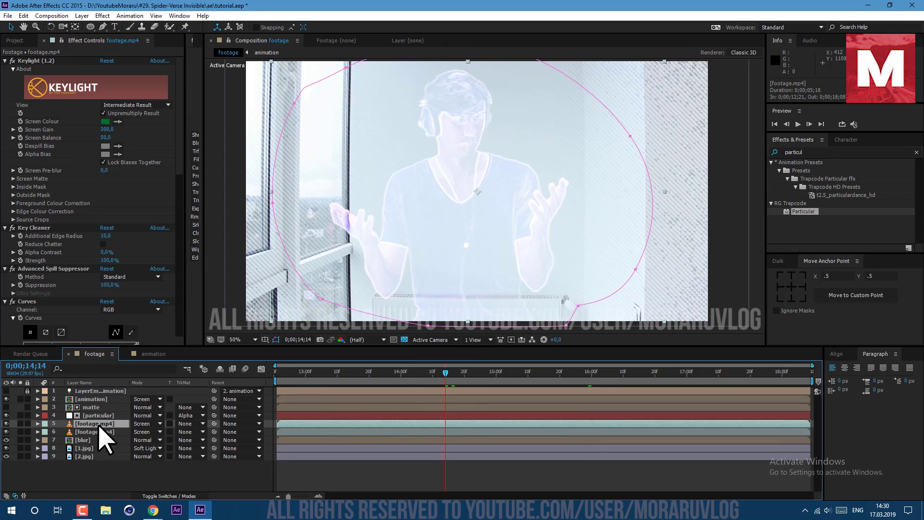
click(23, 15)
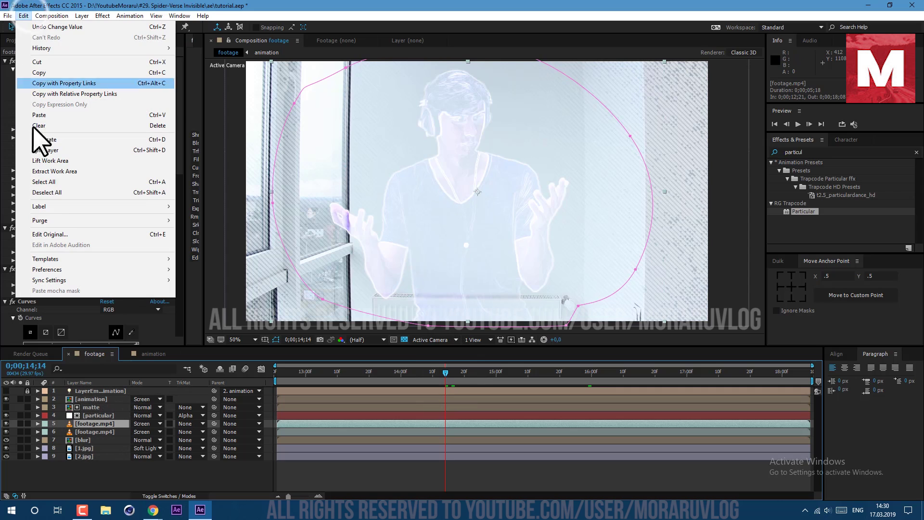
click(71, 153)
drag(102, 402, 103, 399)
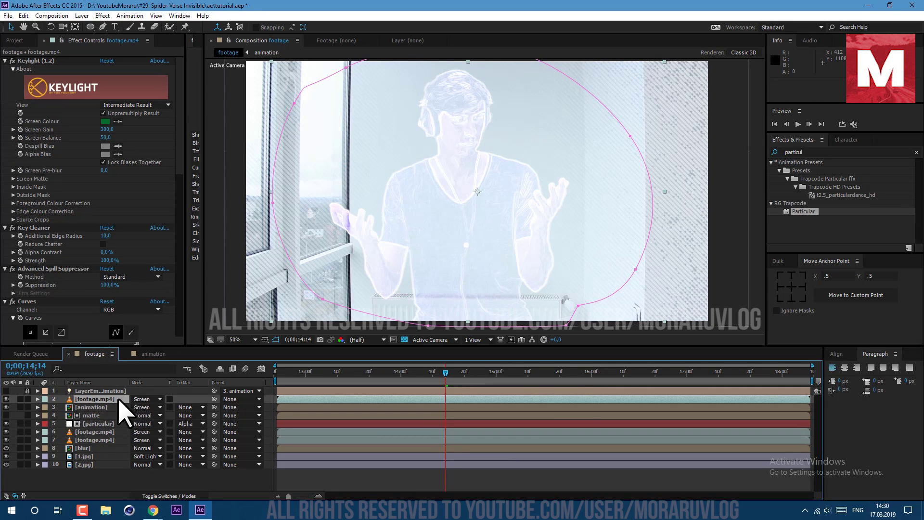
scroll(21, 206, down, 15)
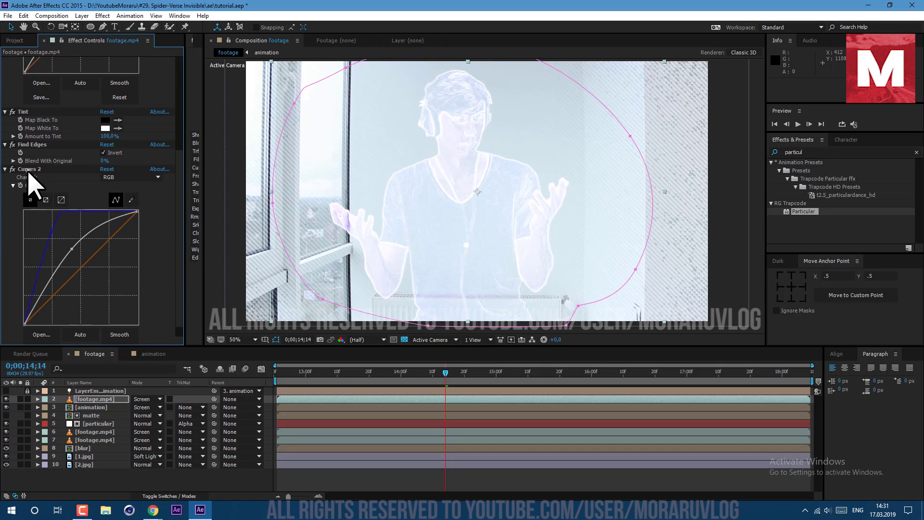
key(Delete)
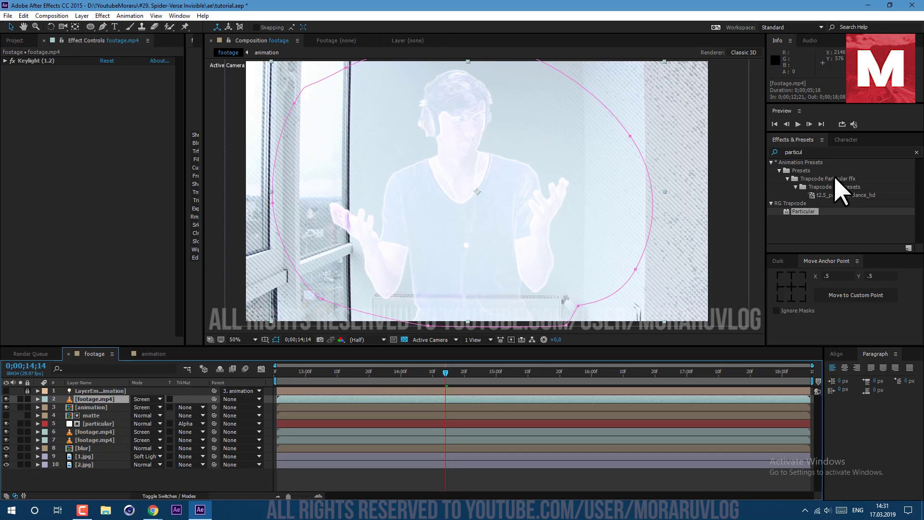
Apply Find Edges to the new footage layer with Invert enabled.
click(799, 152)
text(find)
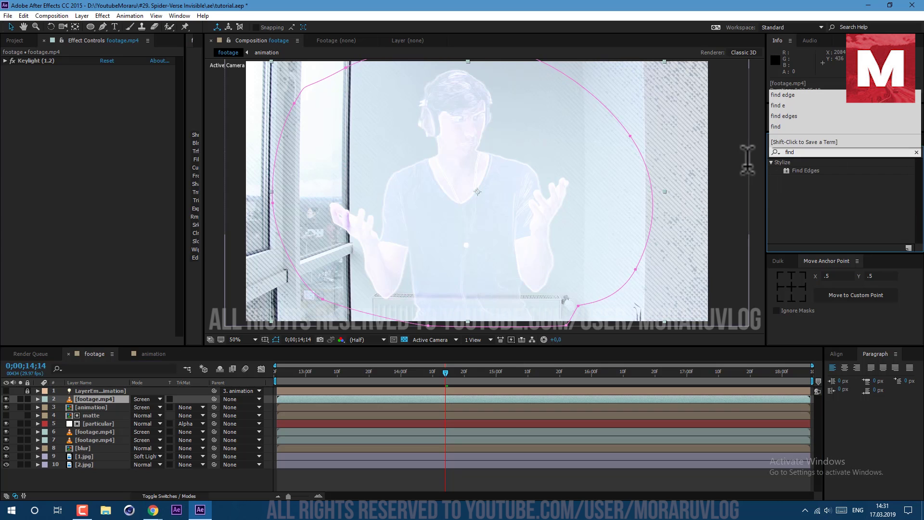
drag(805, 171, 105, 72)
click(103, 77)
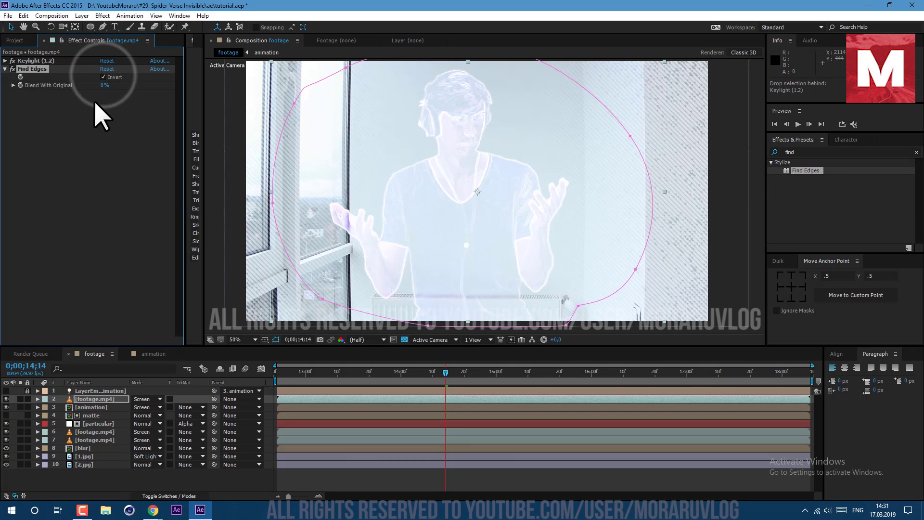
Add a Tint mapping black to bright yellow and white to blue (009CFF).
click(102, 15)
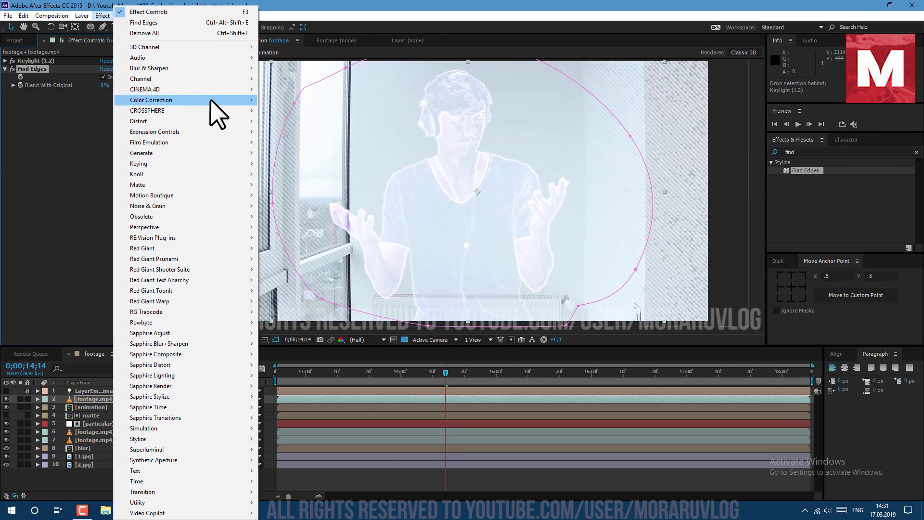
mouse_move(209, 99)
click(279, 418)
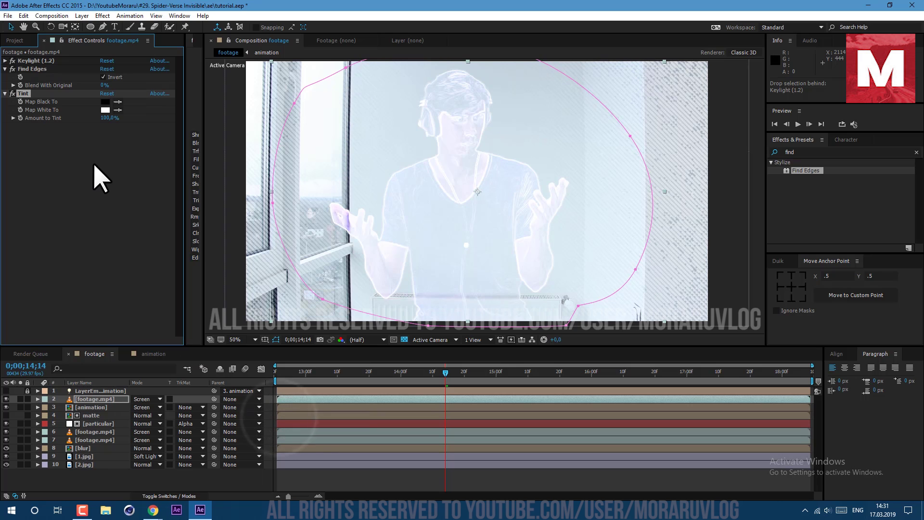
click(105, 102)
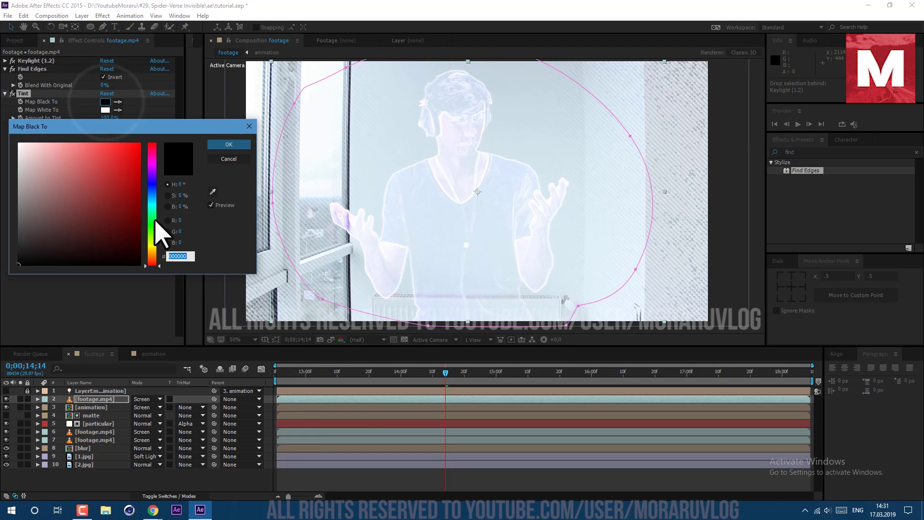
click(150, 248)
drag(123, 181, 127, 143)
click(229, 145)
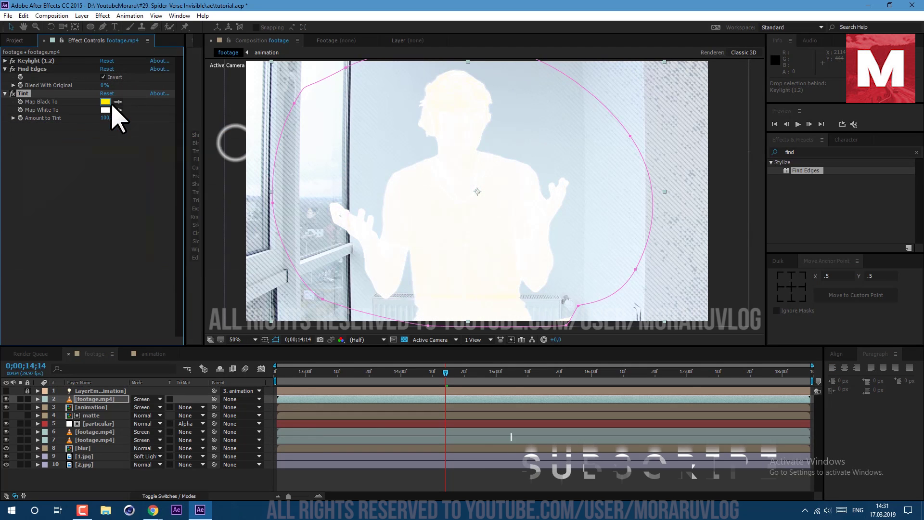
click(105, 110)
click(150, 195)
click(114, 169)
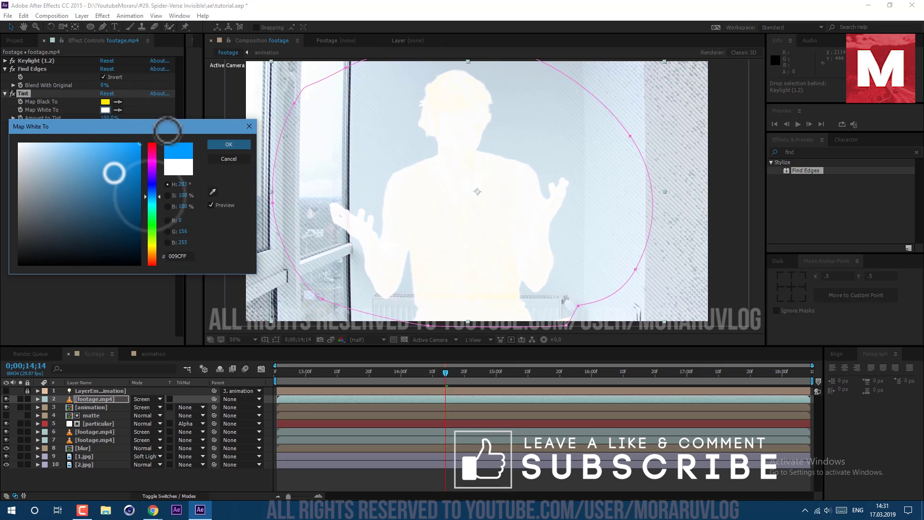
click(227, 144)
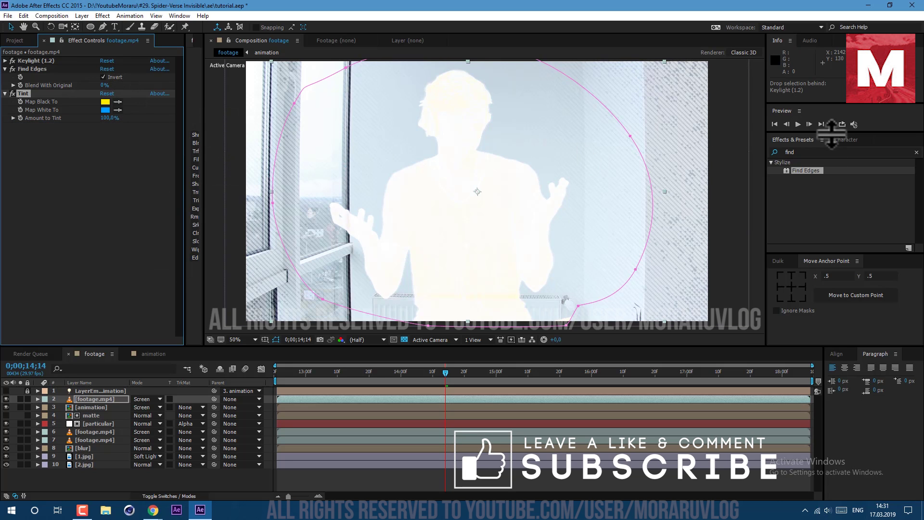
Apply Emboss to the edge layer and set its blending mode to Hard Light.
text(emboss)
drag(801, 241, 107, 189)
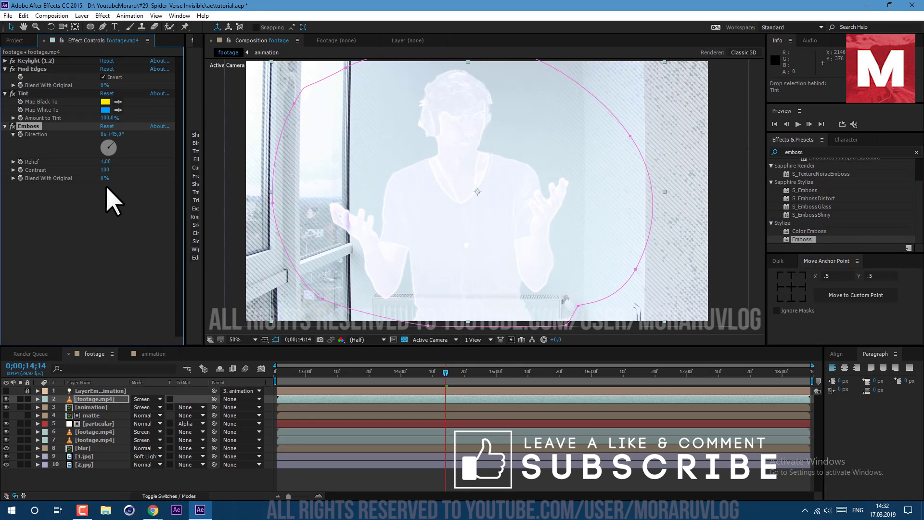
click(141, 399)
click(202, 275)
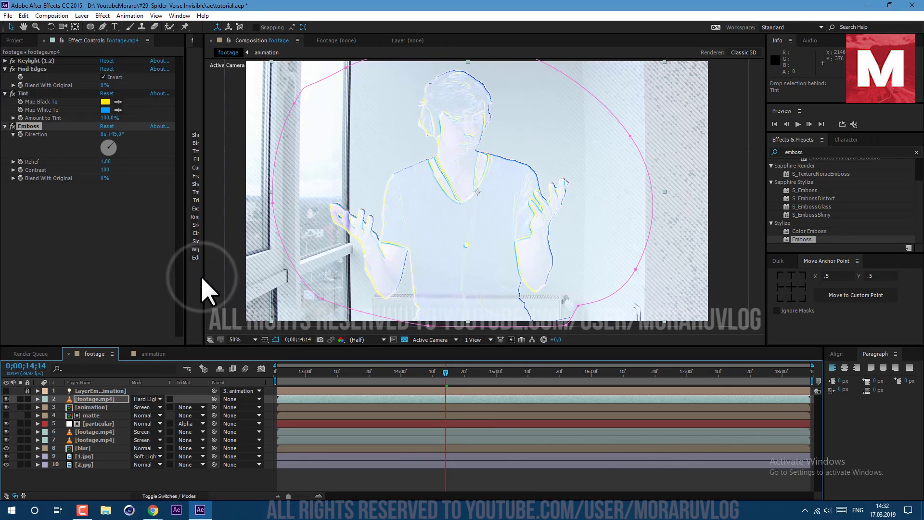
Set Emboss Direction to 90°, Relief 2, Contrast 50, discard a purple tint trial, and preview.
drag(120, 137, 103, 169)
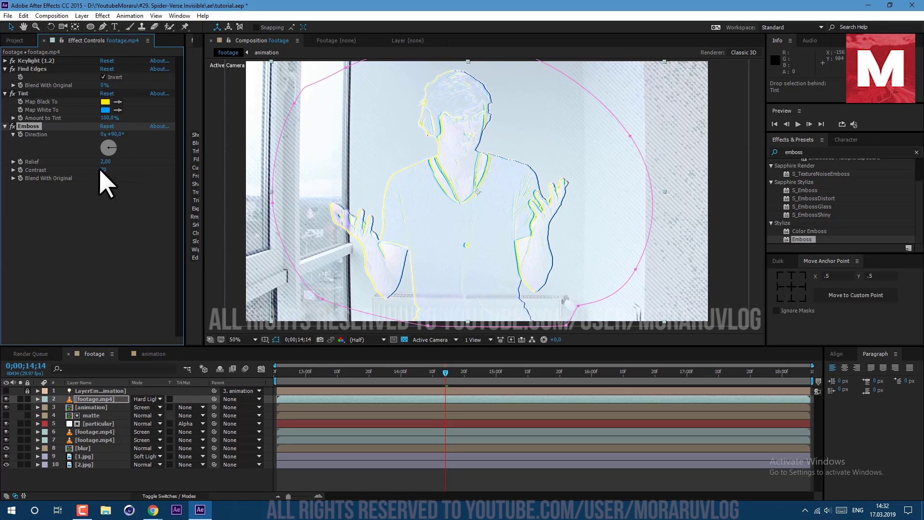
drag(87, 168, 86, 168)
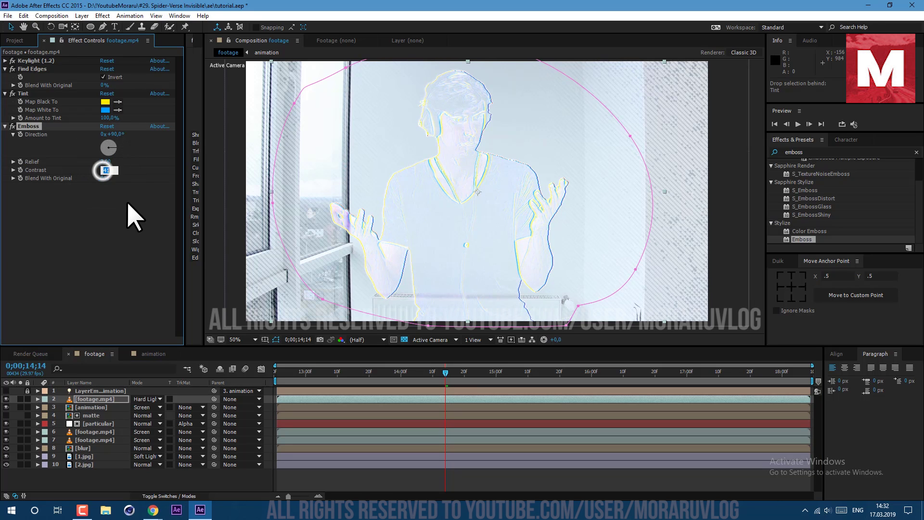
text(50)
click(155, 481)
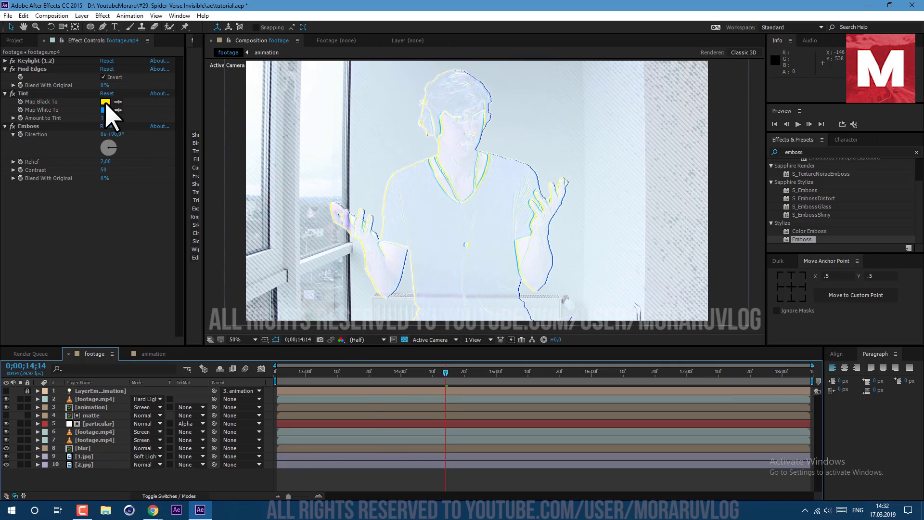
click(105, 102)
drag(154, 257, 153, 169)
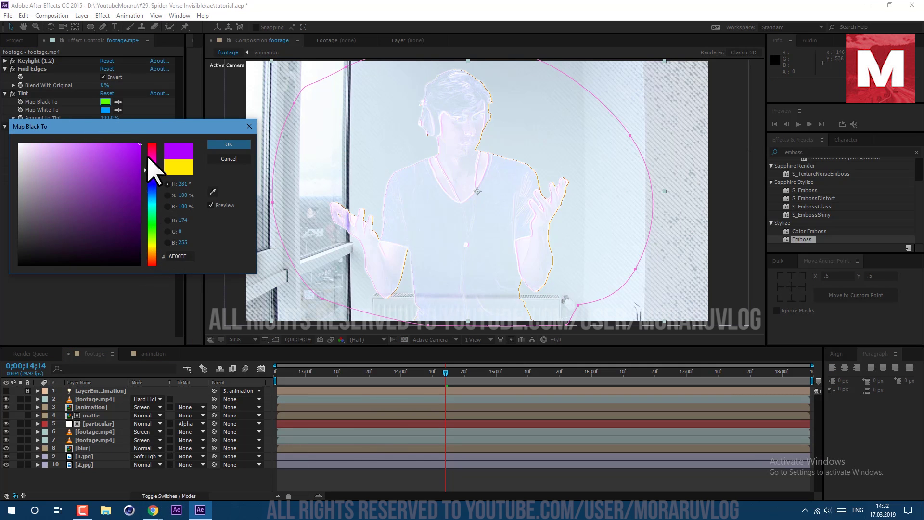
key(Escape)
key(space)
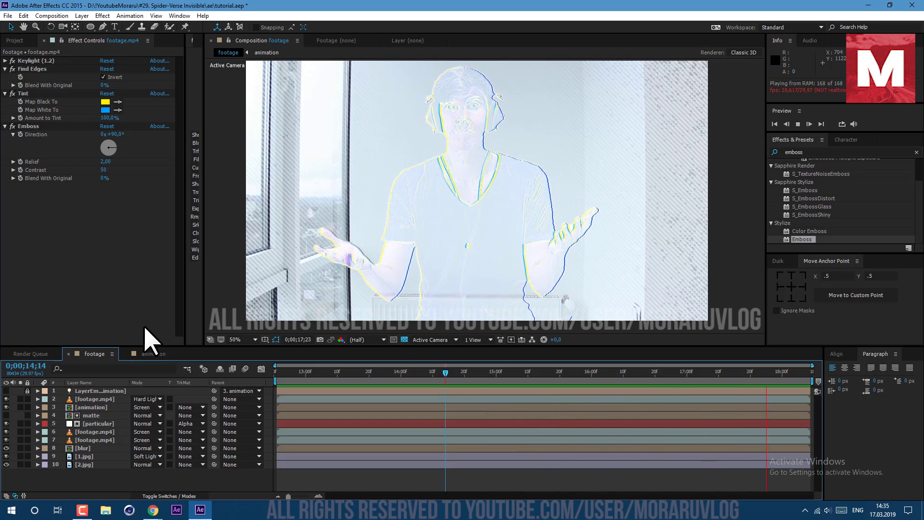
In the animation comp, shift Mask 3's keyframe later in time and collapse the layer.
click(147, 353)
key(u)
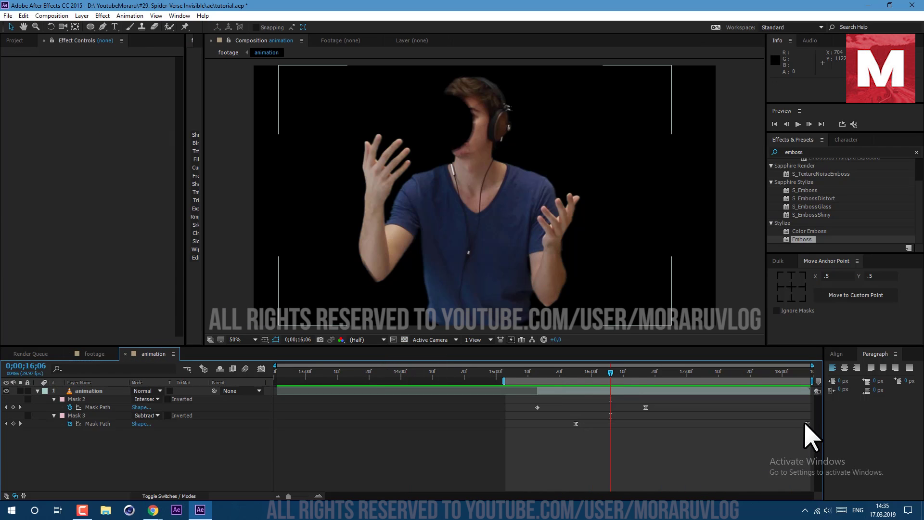
drag(807, 424, 859, 438)
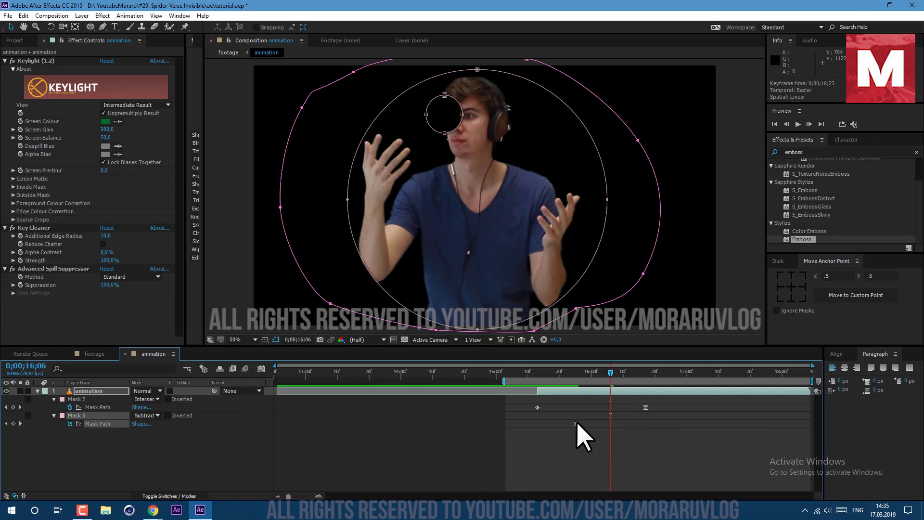
click(38, 391)
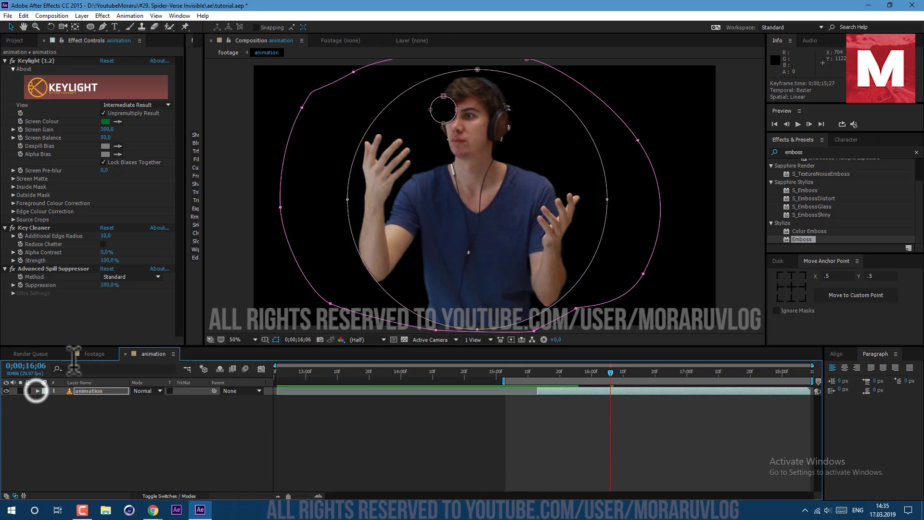
Back in the footage comp, purge all cached memory with Edit > Purge > All Memory.
click(585, 371)
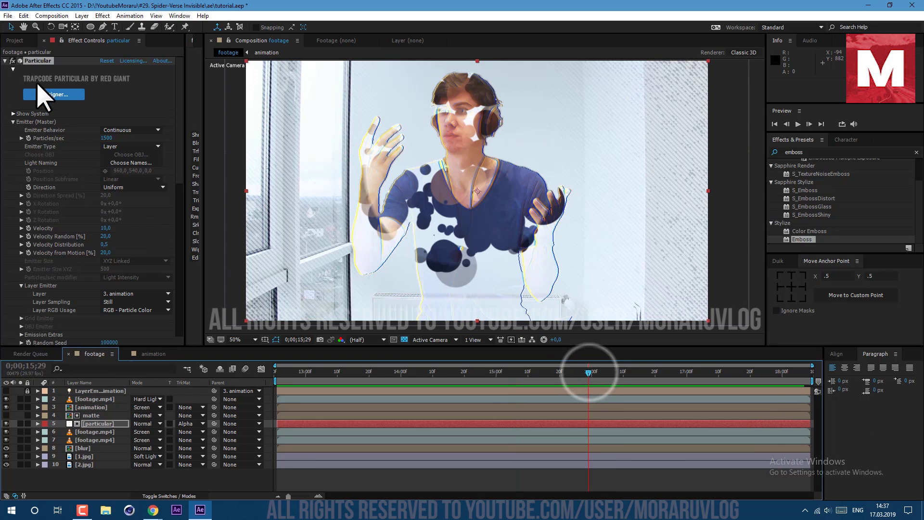
click(29, 14)
mouse_move(128, 227)
click(198, 232)
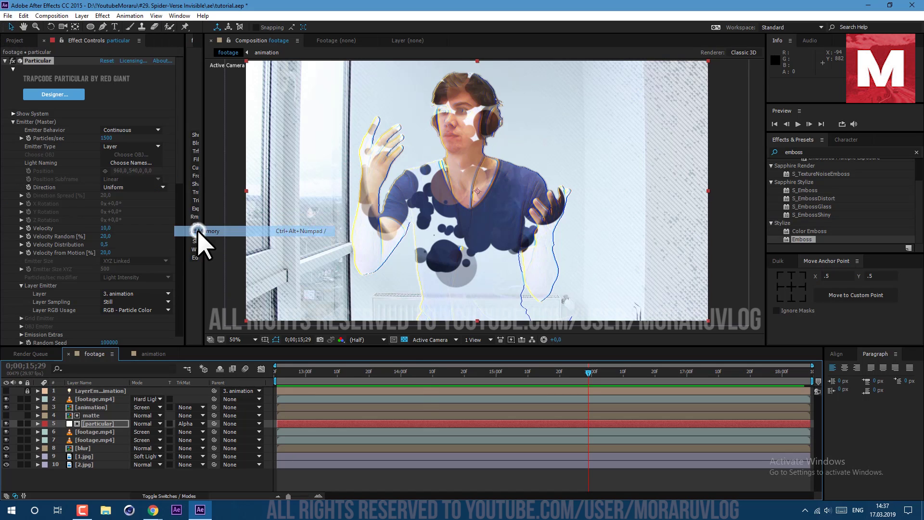